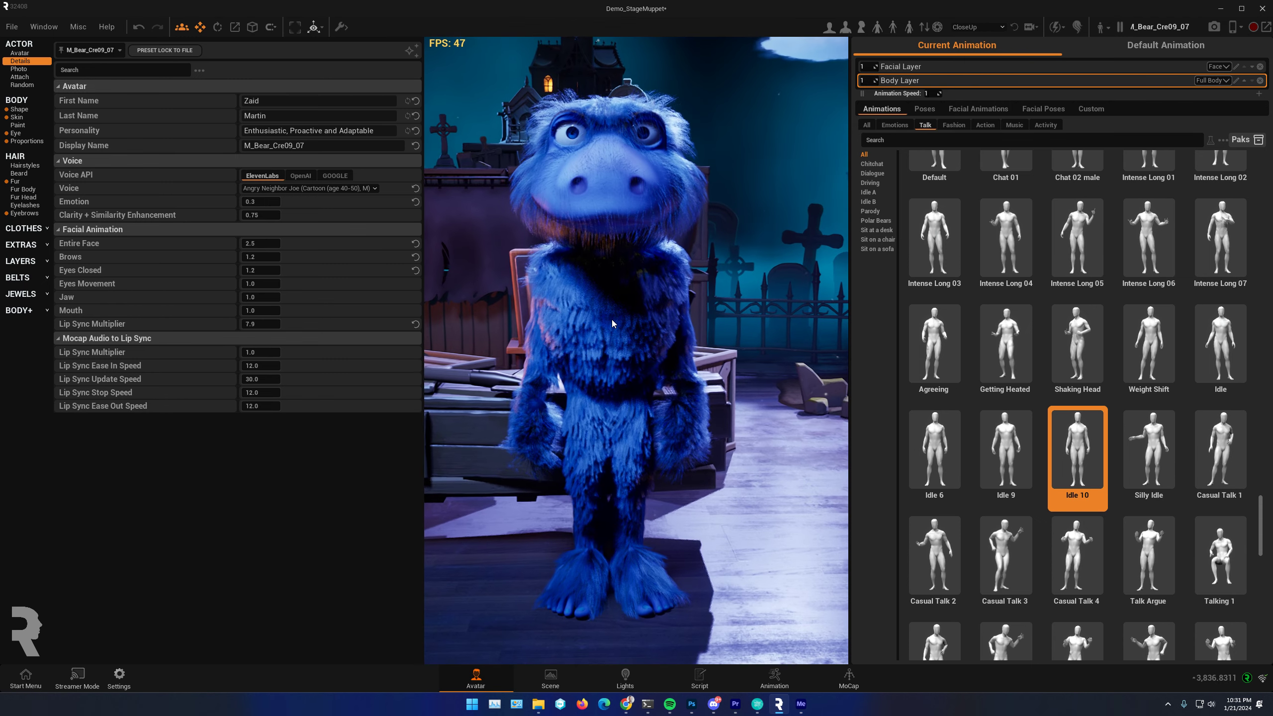
Enable UltraLeap hand capture for the M_Bear_Cre09_07 avatar and record a take of about 29 seconds on its Upper Body track
{"action": "left_click", "coordinate": [549, 684]}
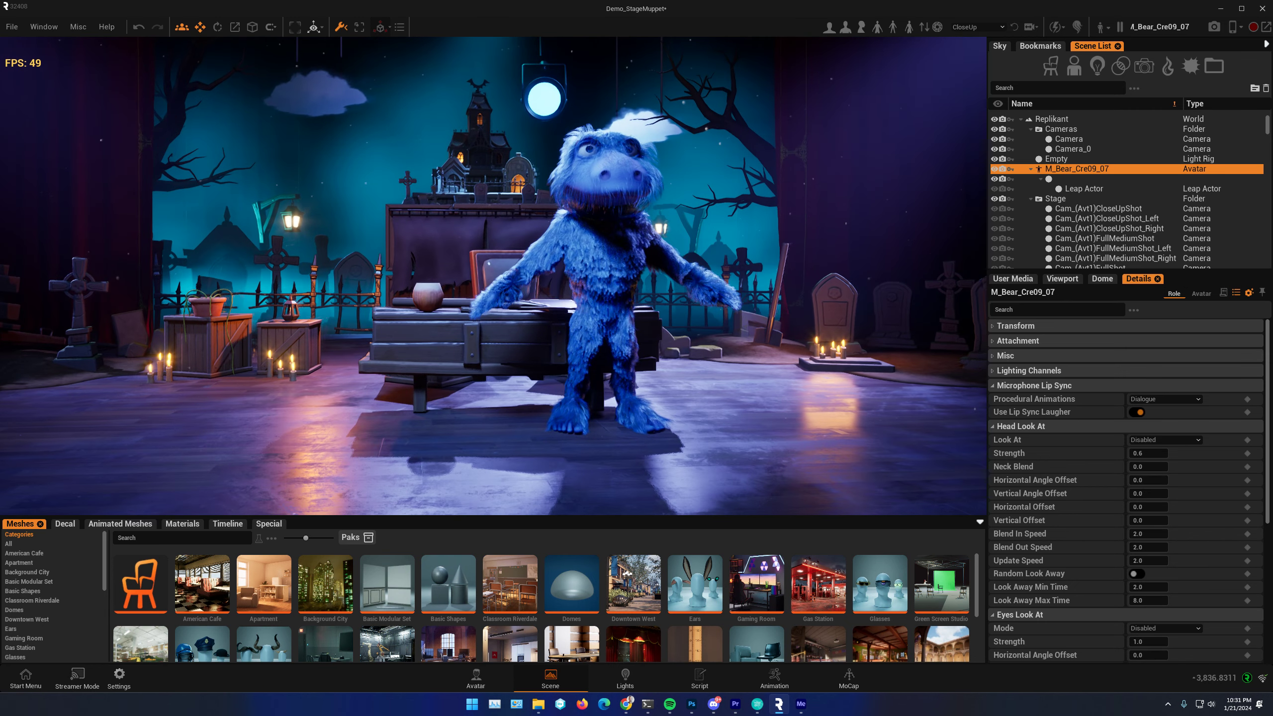
{"action": "left_click", "coordinate": [857, 680]}
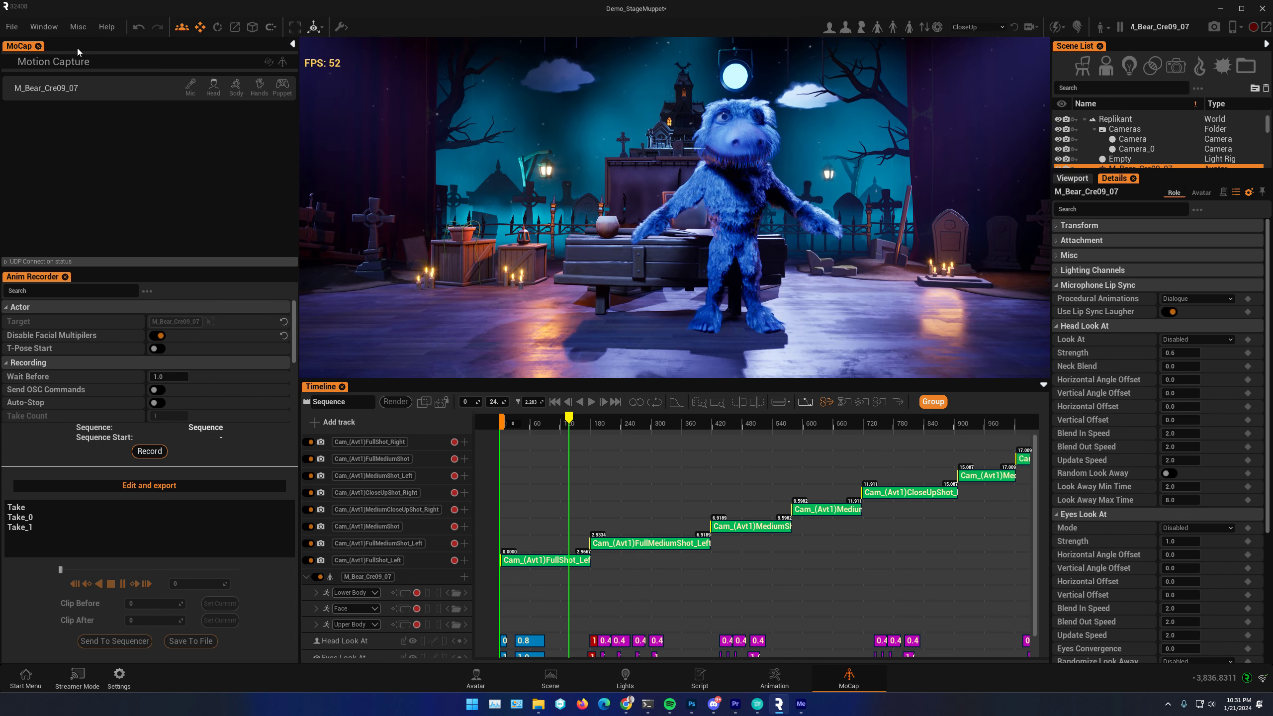
{"action": "left_click", "coordinate": [259, 93]}
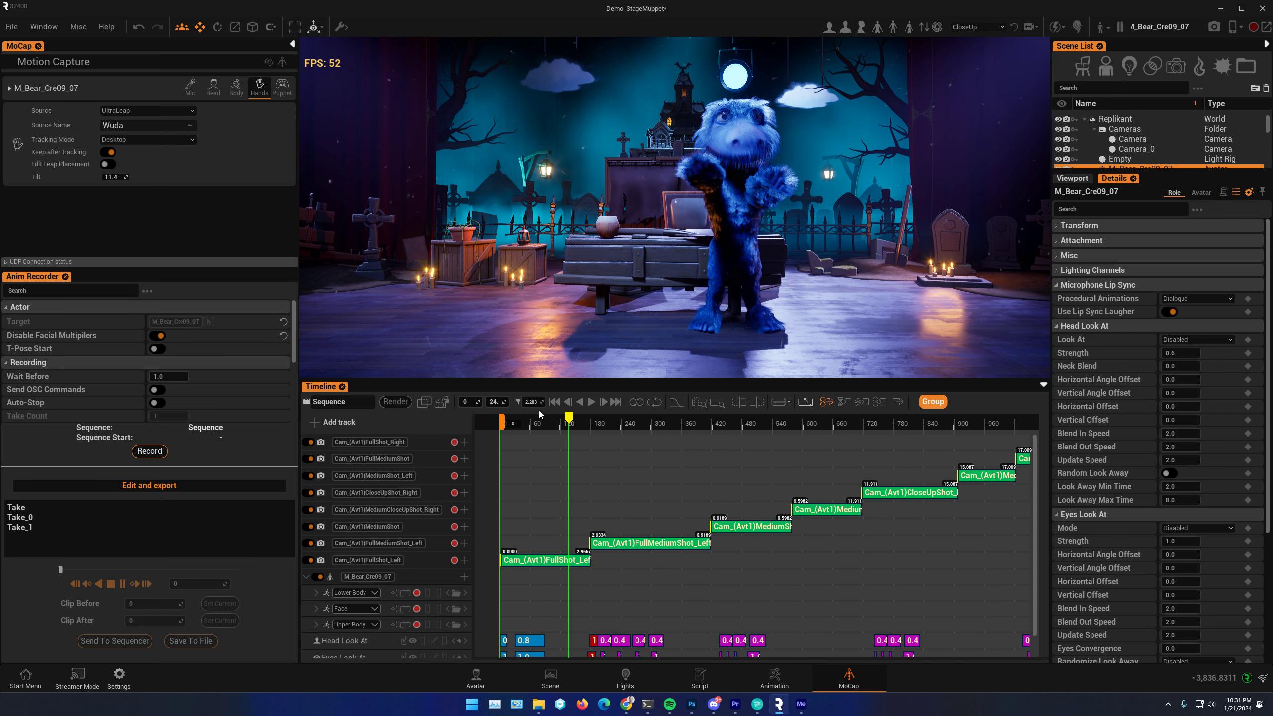
{"action": "left_click", "coordinate": [417, 625]}
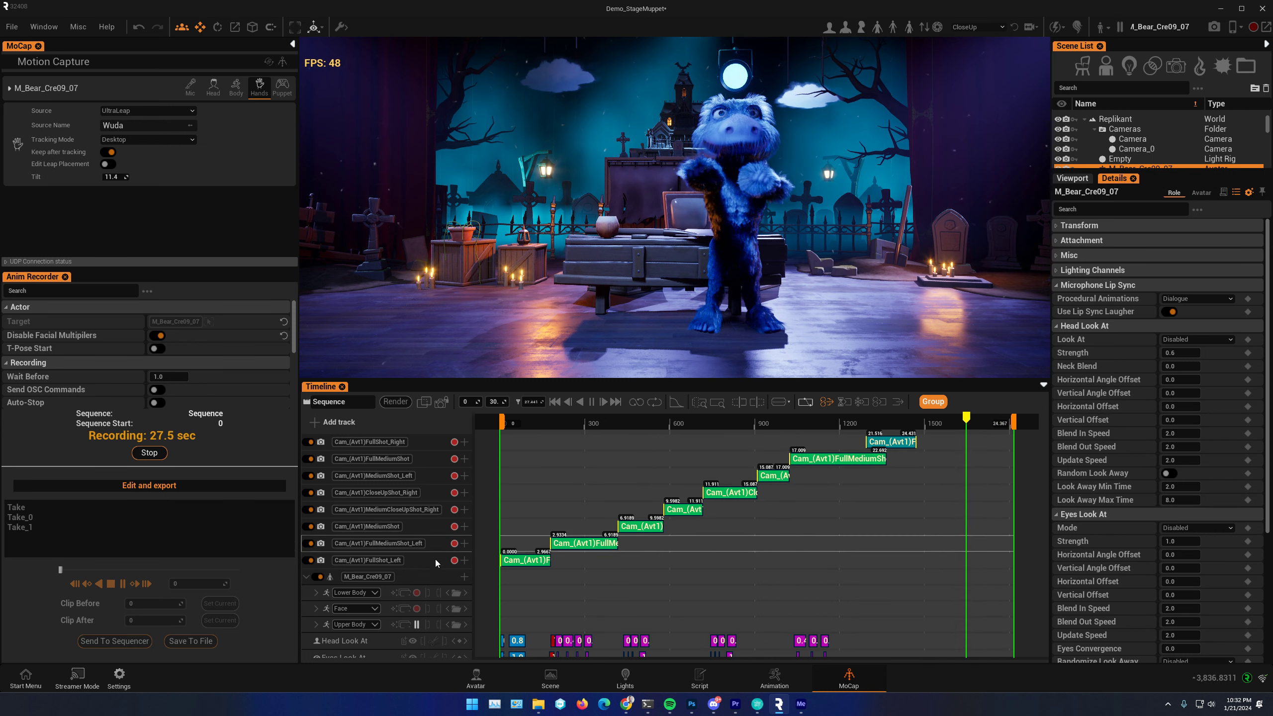
{"action": "left_click", "coordinate": [417, 624]}
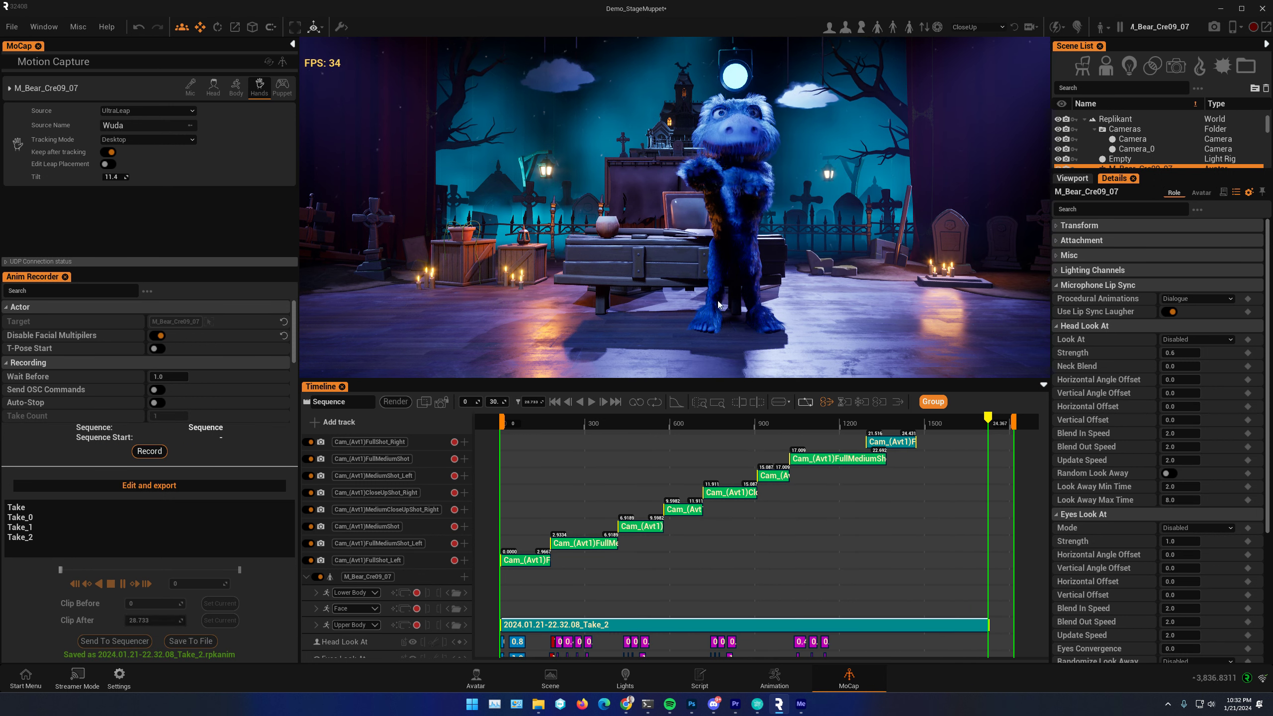
Turn off hand capture, enlarge the timeline area and review the recorded upper-body movement along the sequence
{"action": "left_click_drag", "start_coordinate": [526, 424], "coordinate": [683, 425]}
{"action": "left_click", "coordinate": [258, 96]}
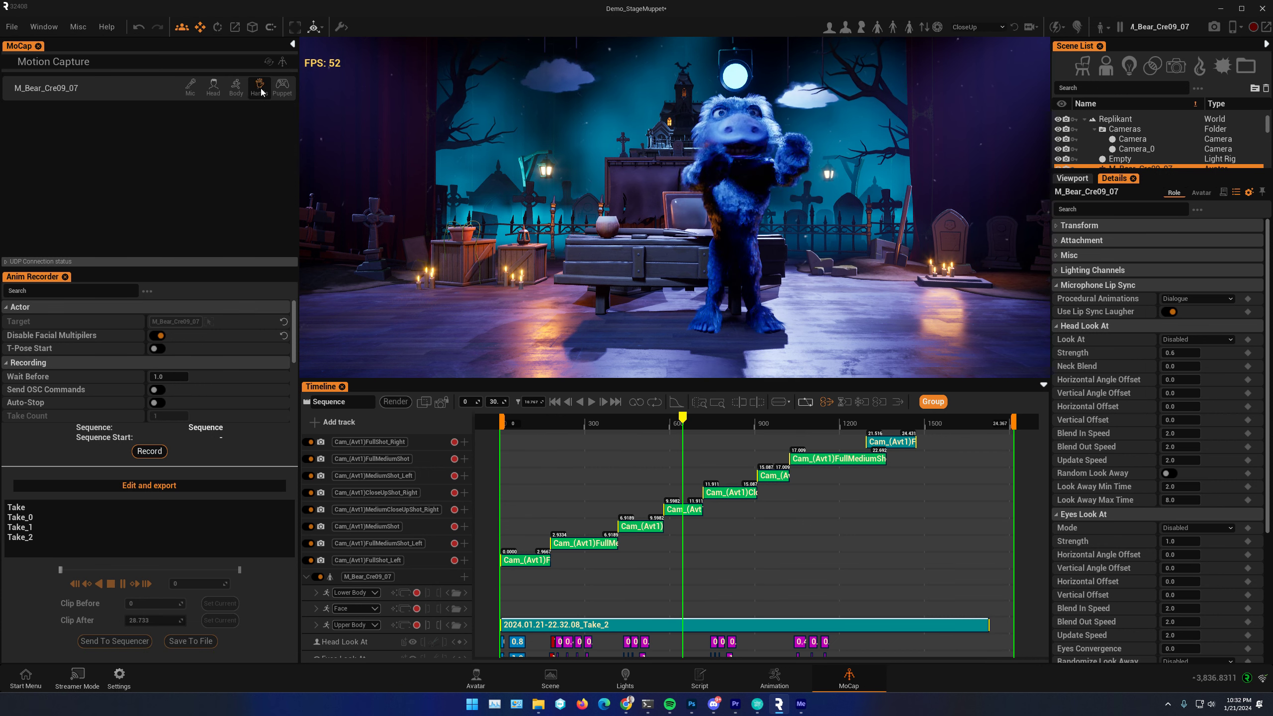
{"action": "left_click", "coordinate": [614, 421]}
{"action": "left_click_drag", "start_coordinate": [610, 422], "coordinate": [521, 420]}
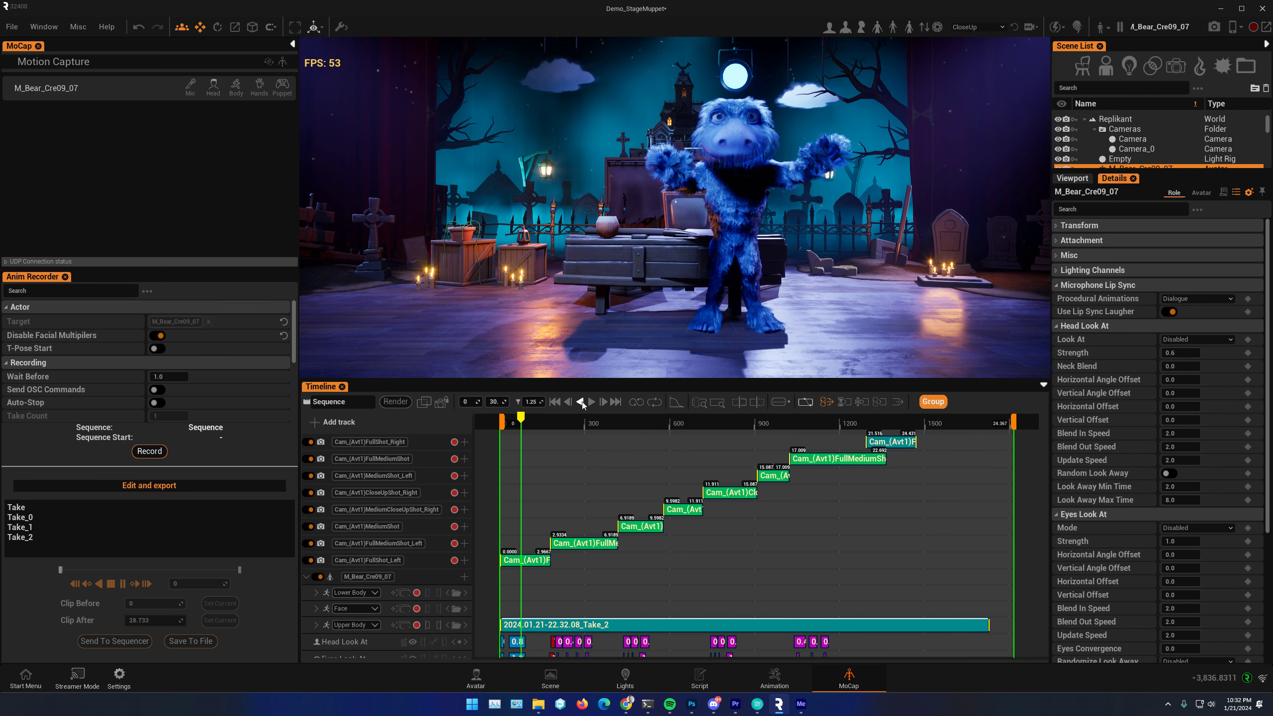
{"action": "left_click", "coordinate": [590, 403]}
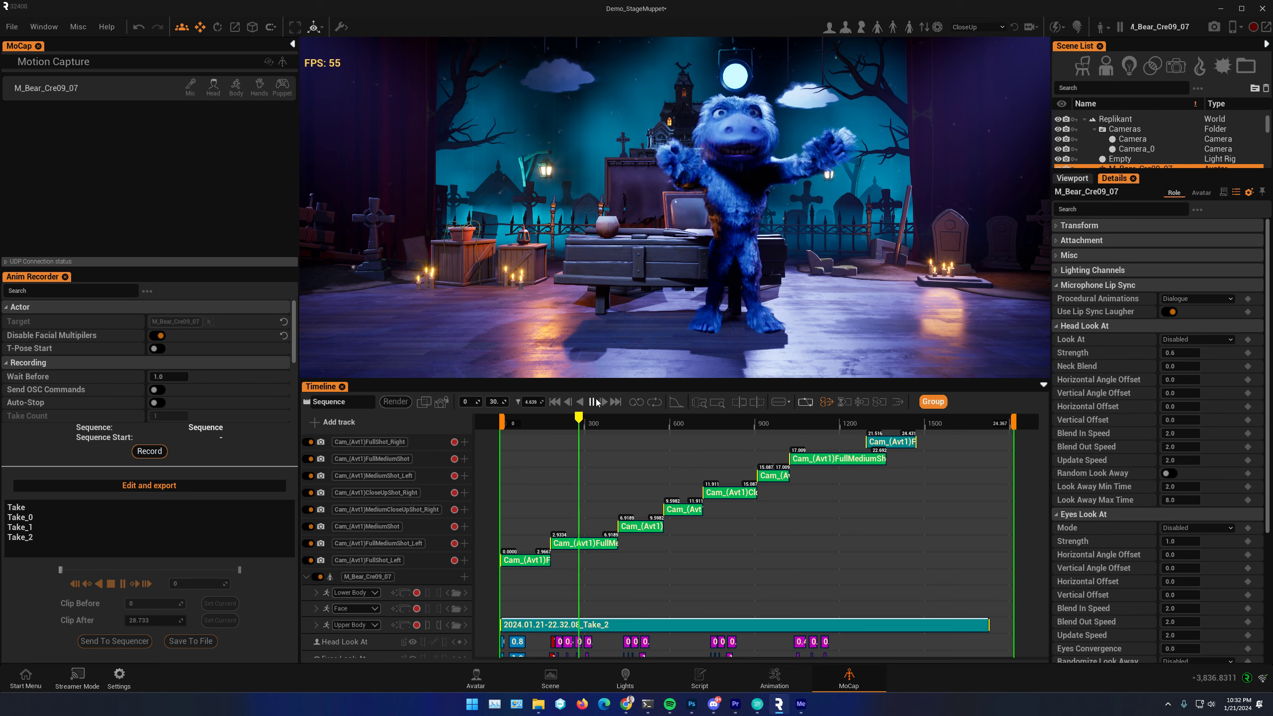
{"action": "left_click", "coordinate": [594, 403]}
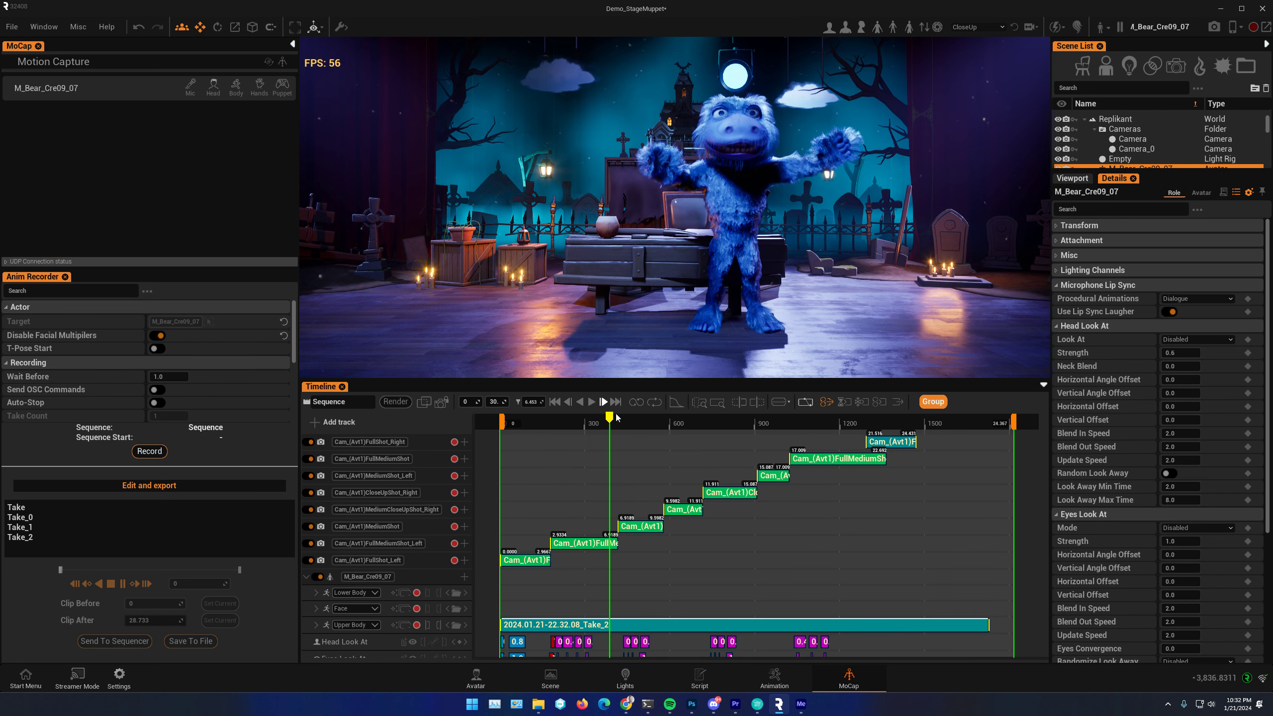
{"action": "left_click_drag", "start_coordinate": [609, 420], "coordinate": [566, 502]}
{"action": "left_click_drag", "start_coordinate": [472, 380], "coordinate": [467, 301]}
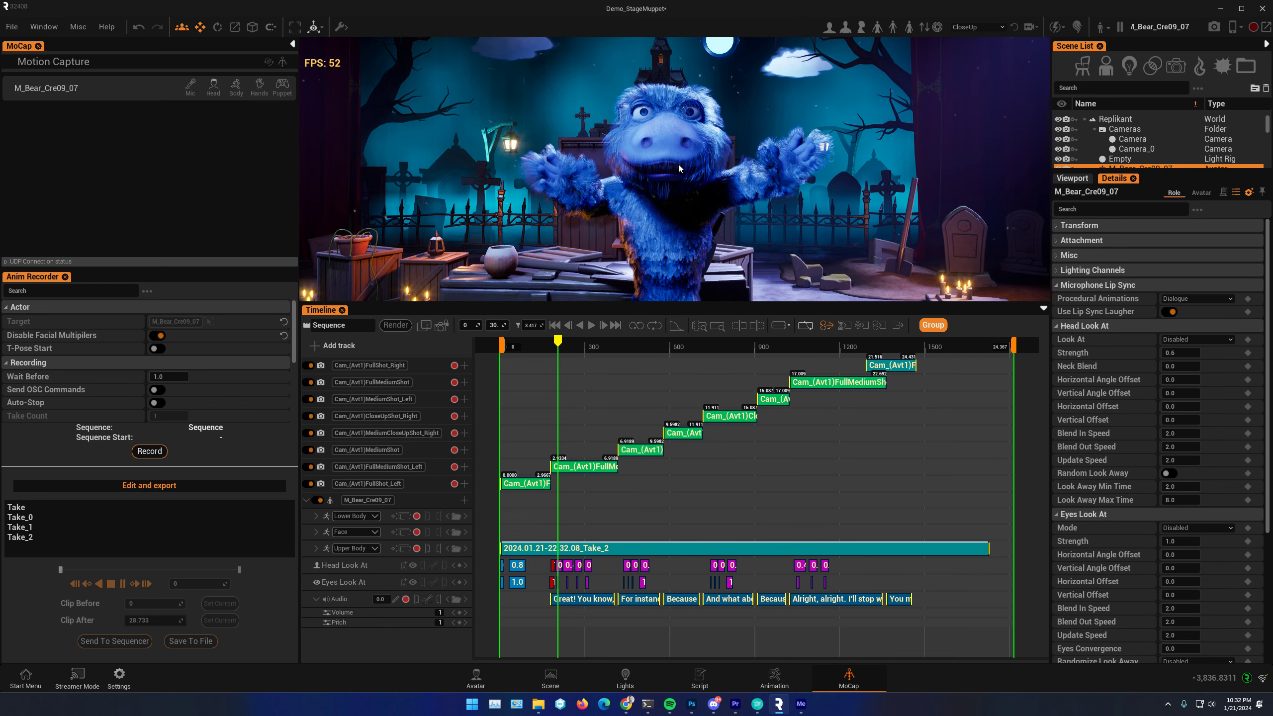
{"action": "left_click_drag", "start_coordinate": [544, 344], "coordinate": [514, 365]}
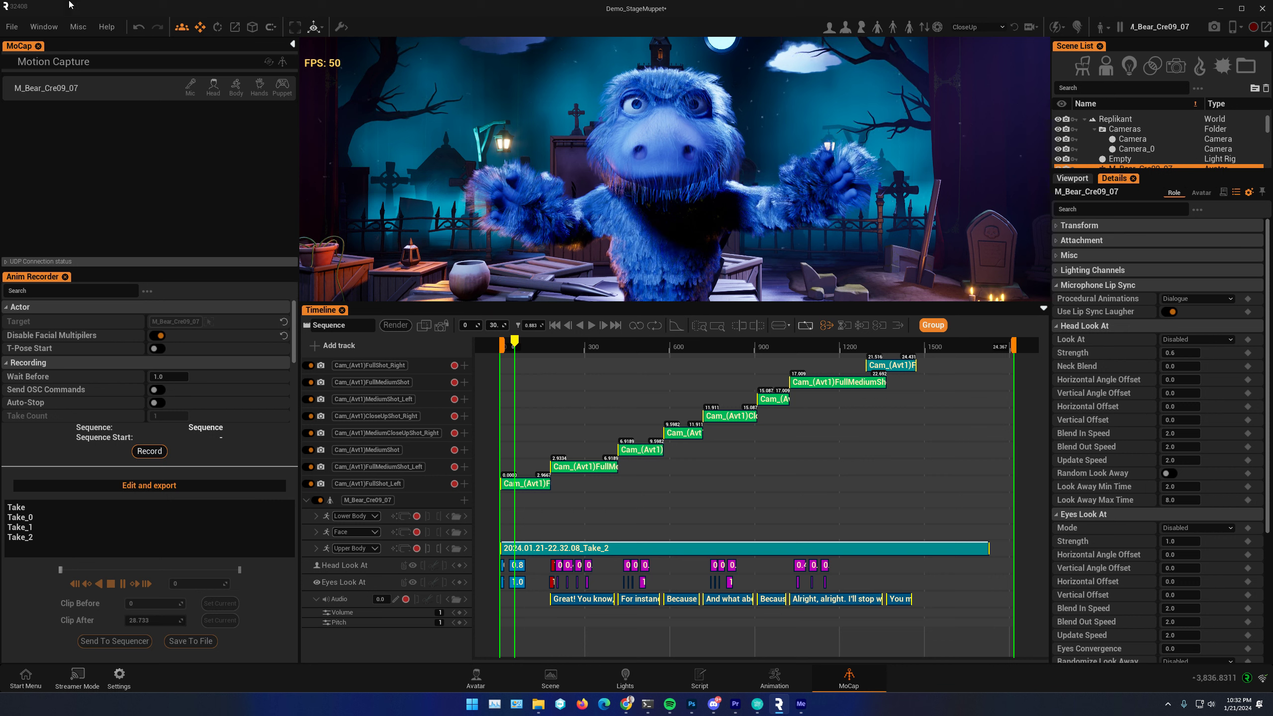
Enable Face Cap head capture and record a take of about 27 seconds on the Face track from the sequence start
{"action": "left_click", "coordinate": [213, 94]}
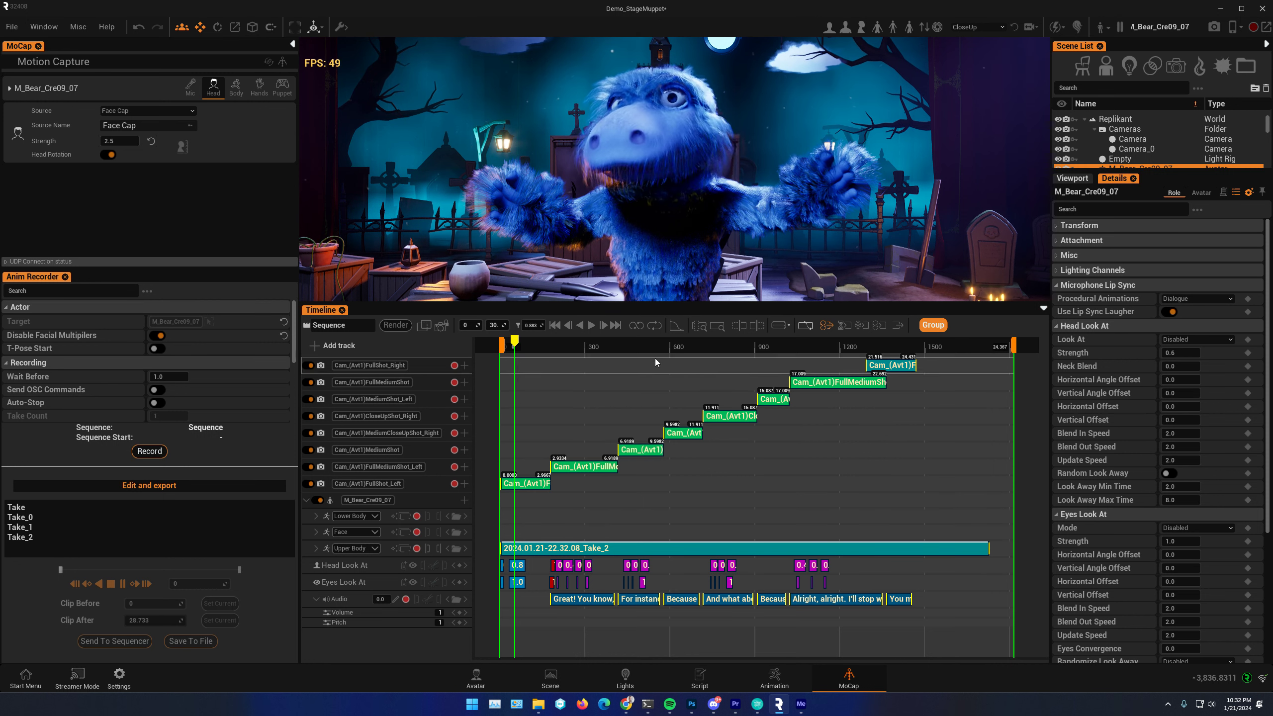
{"action": "left_click", "coordinate": [555, 325]}
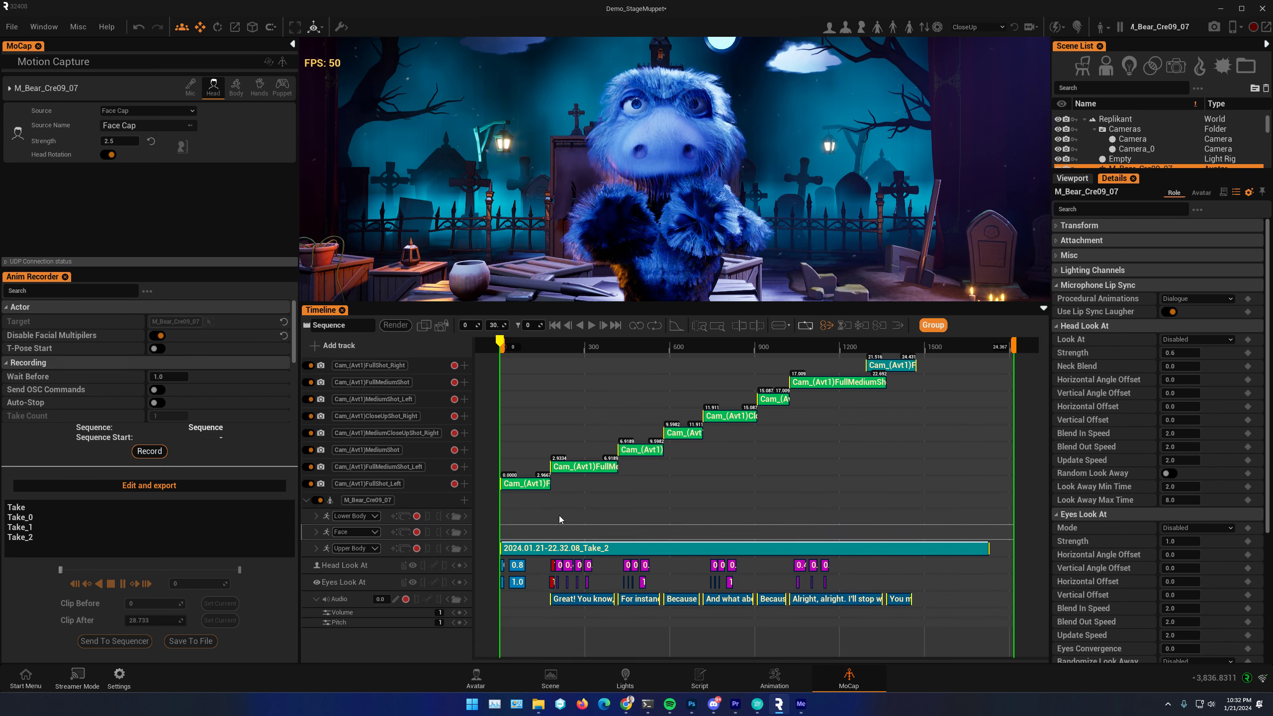
{"action": "left_click", "coordinate": [416, 532]}
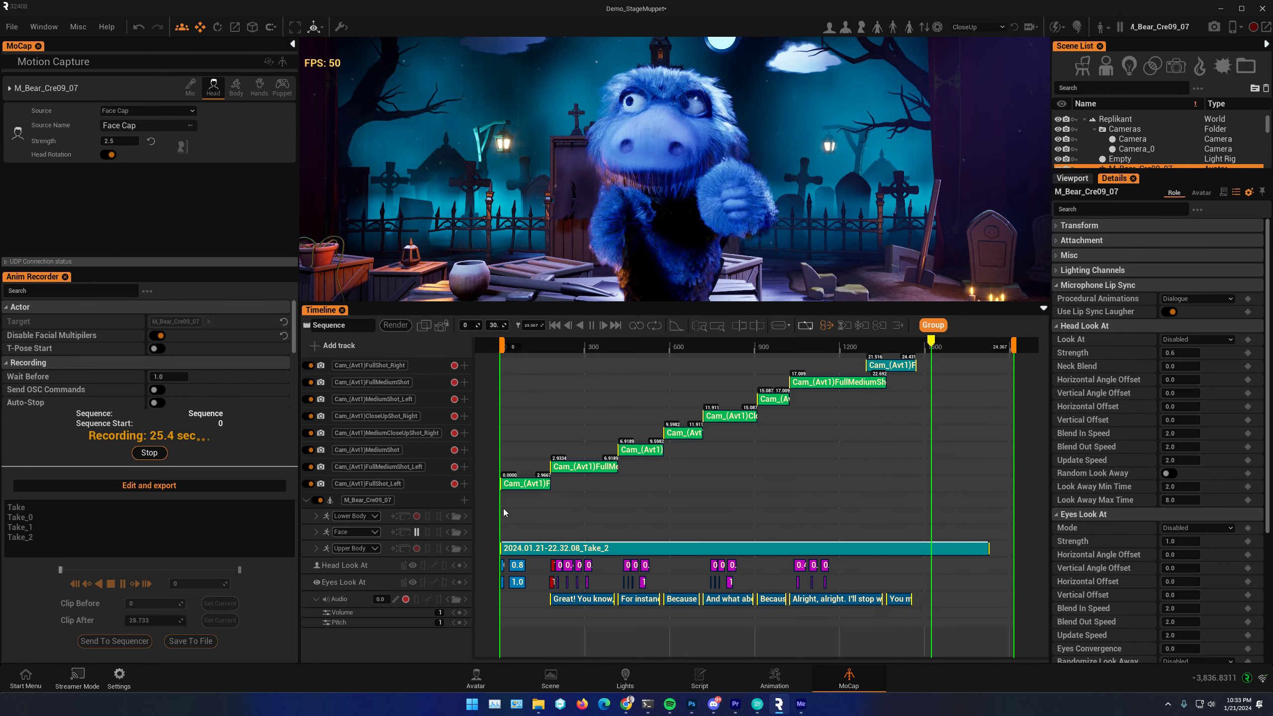
{"action": "left_click", "coordinate": [417, 533]}
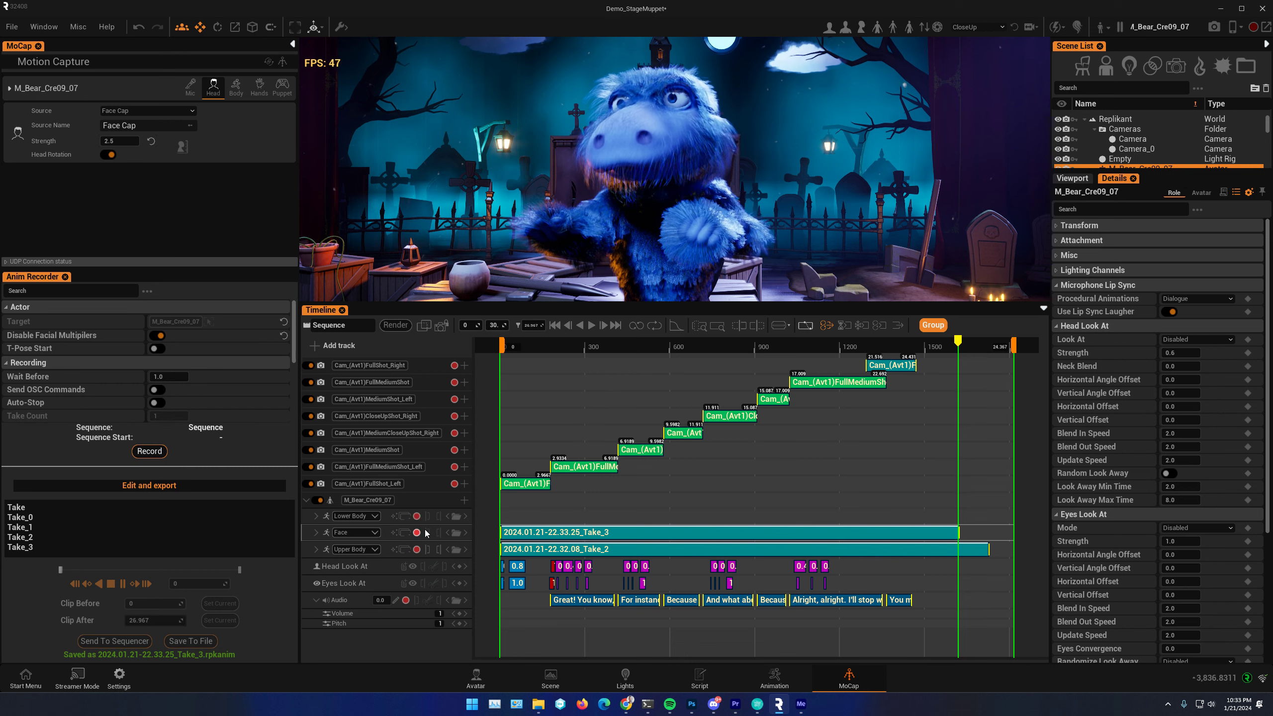
Turn off head capture and play back the sequence to check the facial take with the upper-body movement
{"action": "left_click", "coordinate": [587, 350]}
{"action": "left_click_drag", "start_coordinate": [596, 357], "coordinate": [677, 352]}
{"action": "left_click", "coordinate": [214, 91]}
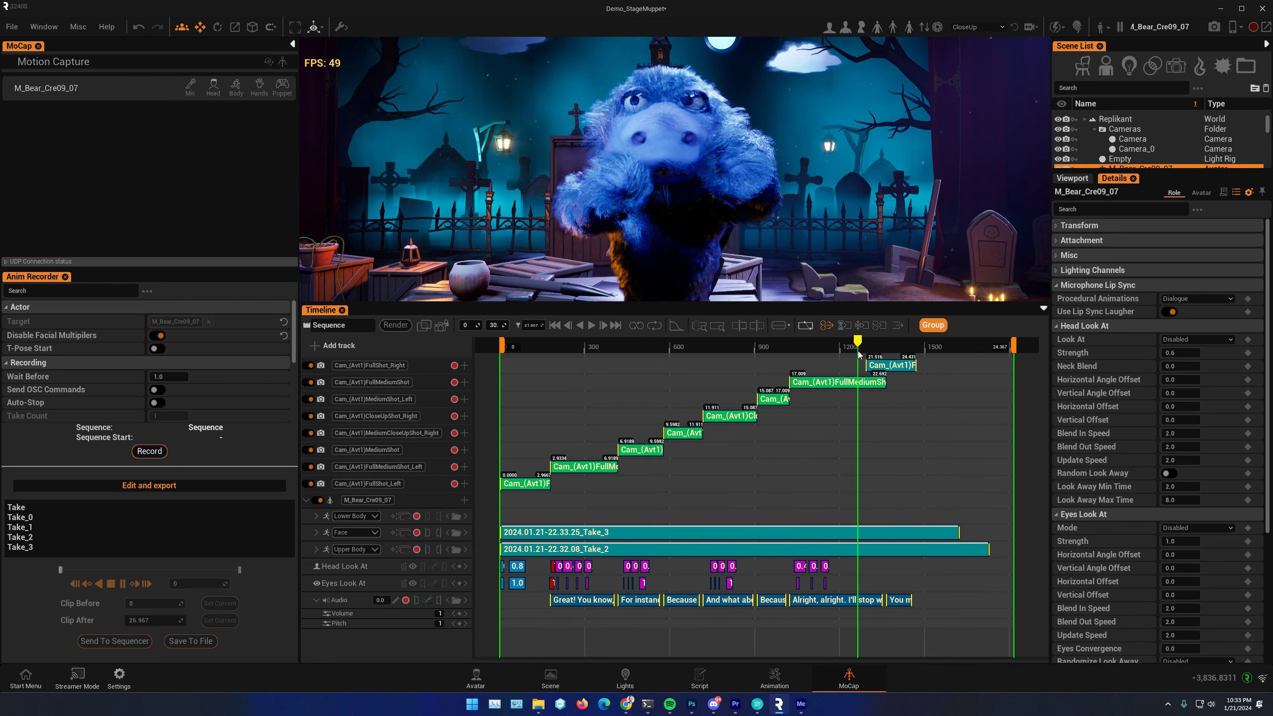
{"action": "left_click_drag", "start_coordinate": [548, 410], "coordinate": [751, 399]}
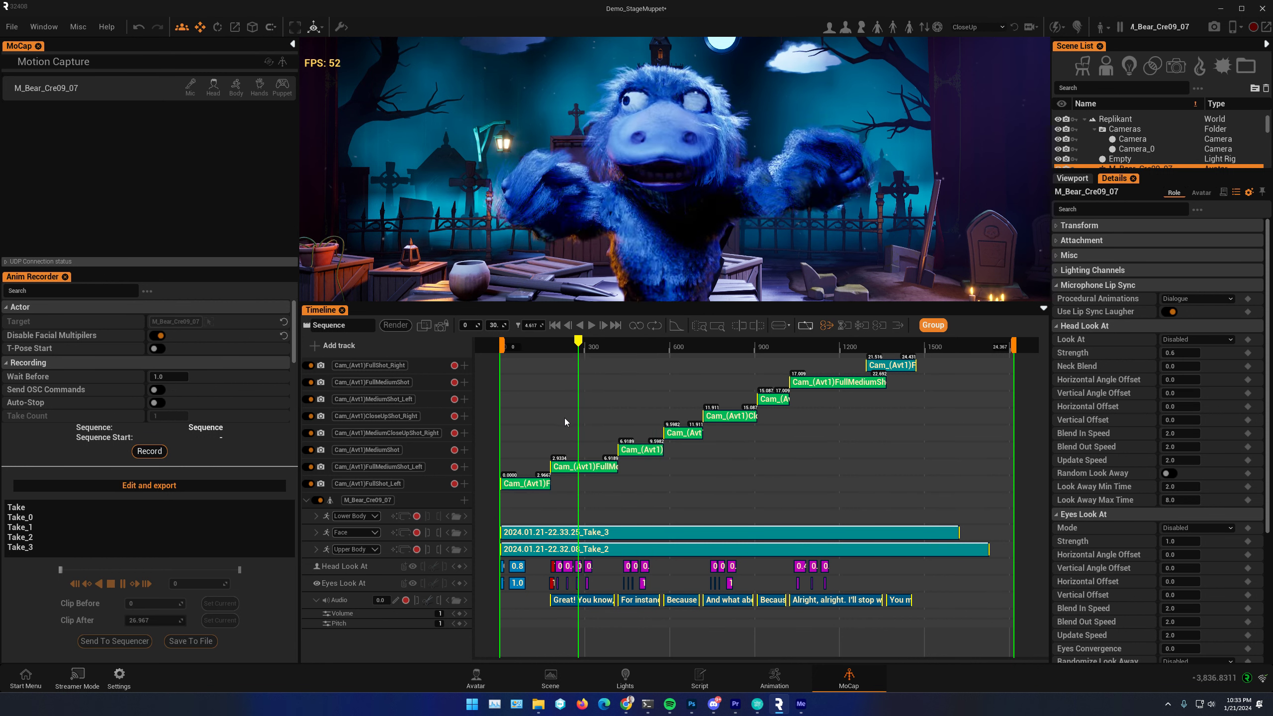
{"action": "left_click_drag", "start_coordinate": [564, 423], "coordinate": [556, 421]}
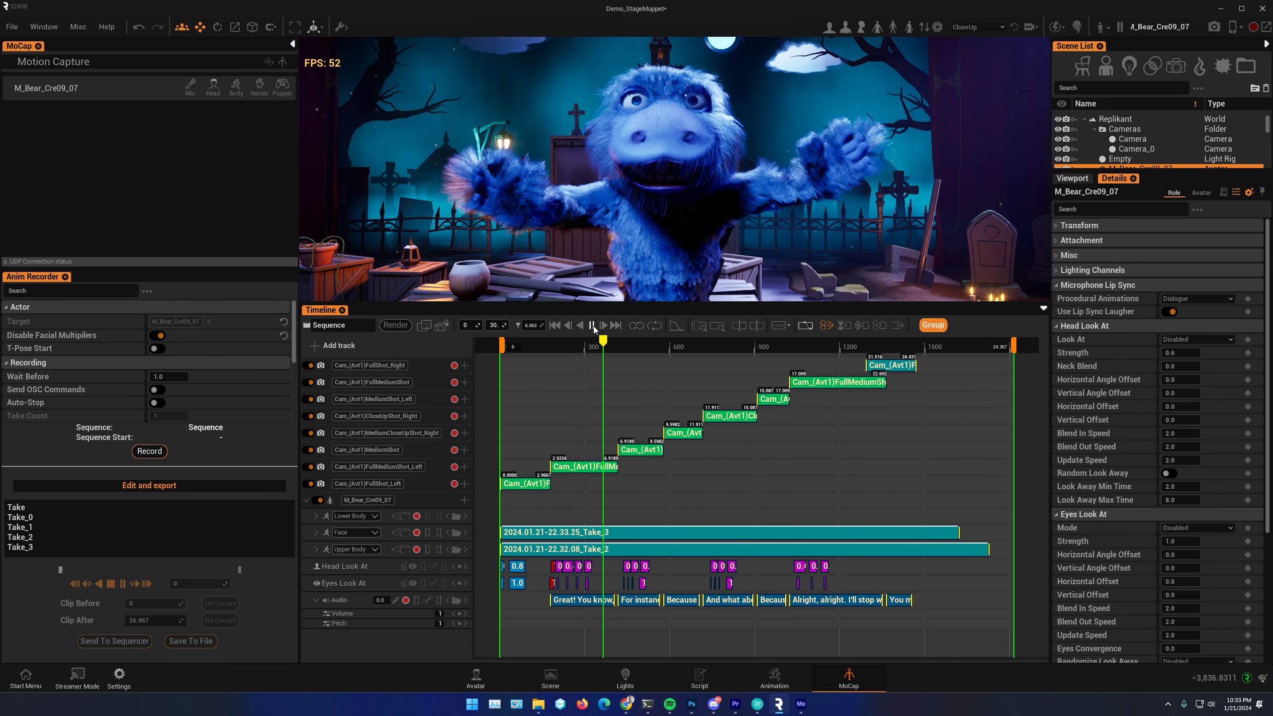
{"action": "left_click", "coordinate": [592, 325]}
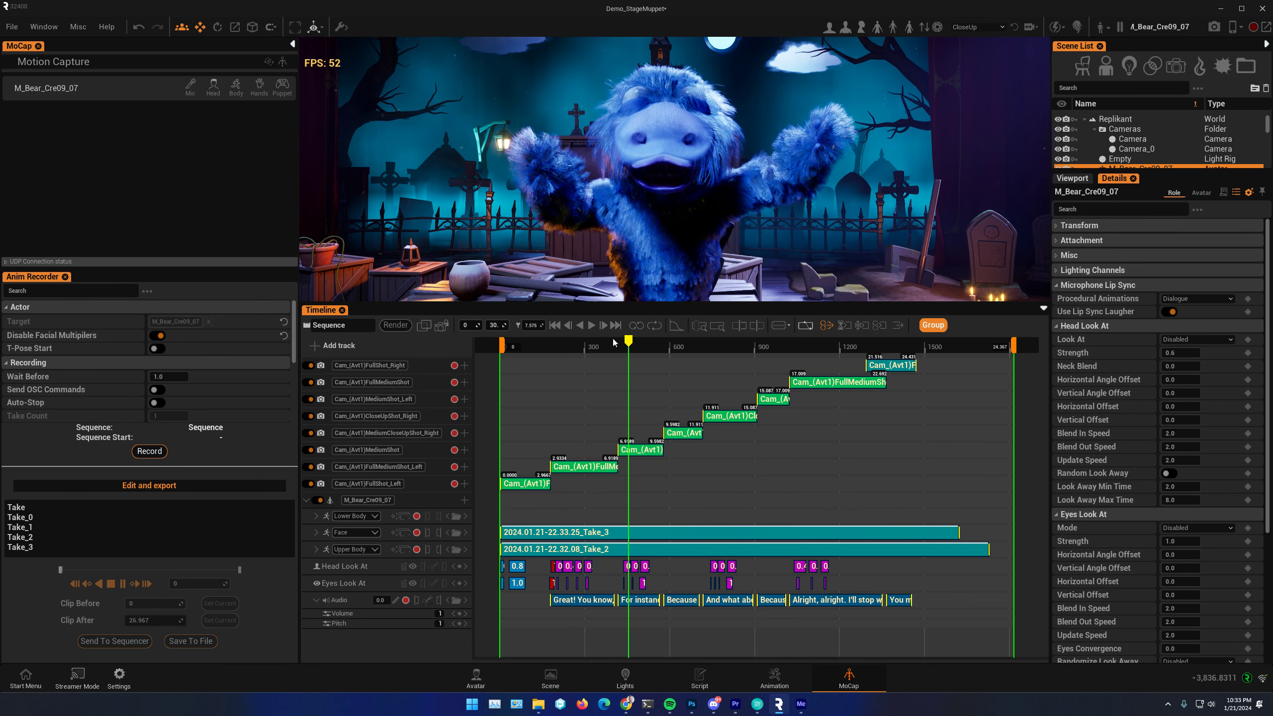
{"action": "mouse_move", "coordinate": [553, 346]}
{"action": "left_mouse_down"}
{"action": "mouse_move", "coordinate": [538, 346]}
{"action": "mouse_move", "coordinate": [578, 348]}
{"action": "mouse_move", "coordinate": [534, 349]}
{"action": "left_mouse_up"}
Show the viewport through the sequence's camera shots and preview several points along the timeline
{"action": "left_click", "coordinate": [441, 326]}
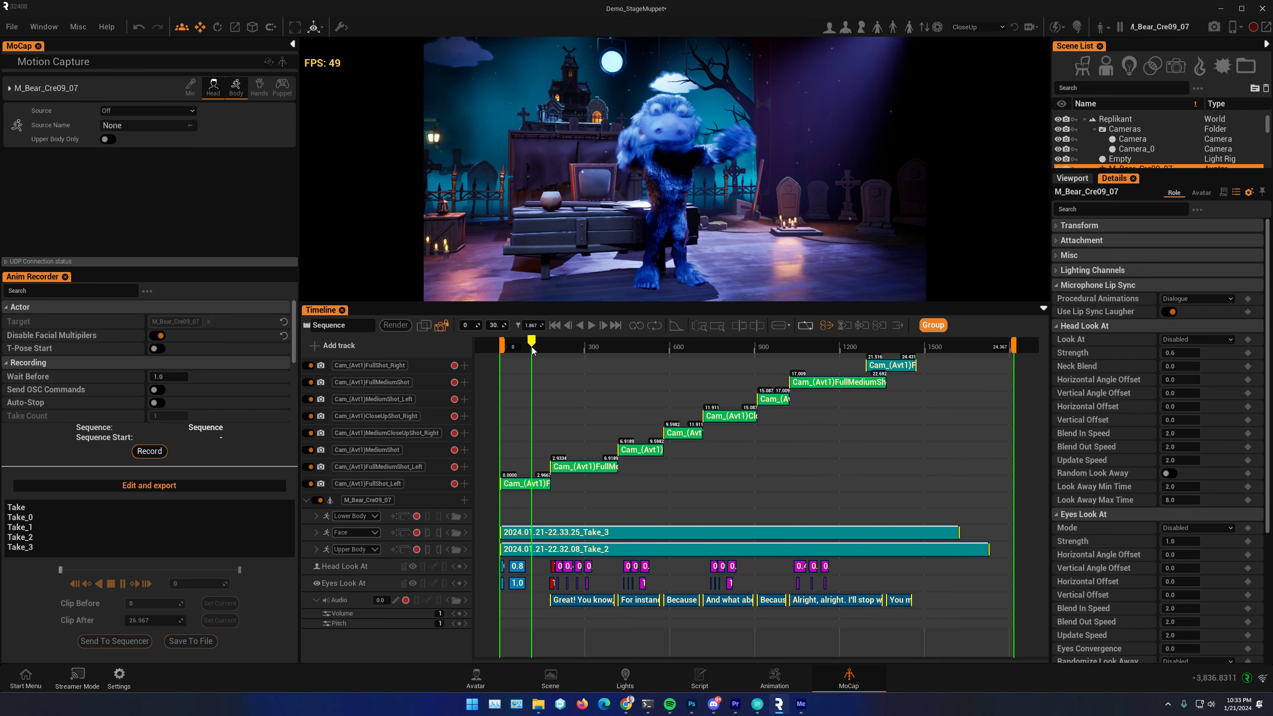
{"action": "left_click", "coordinate": [571, 324]}
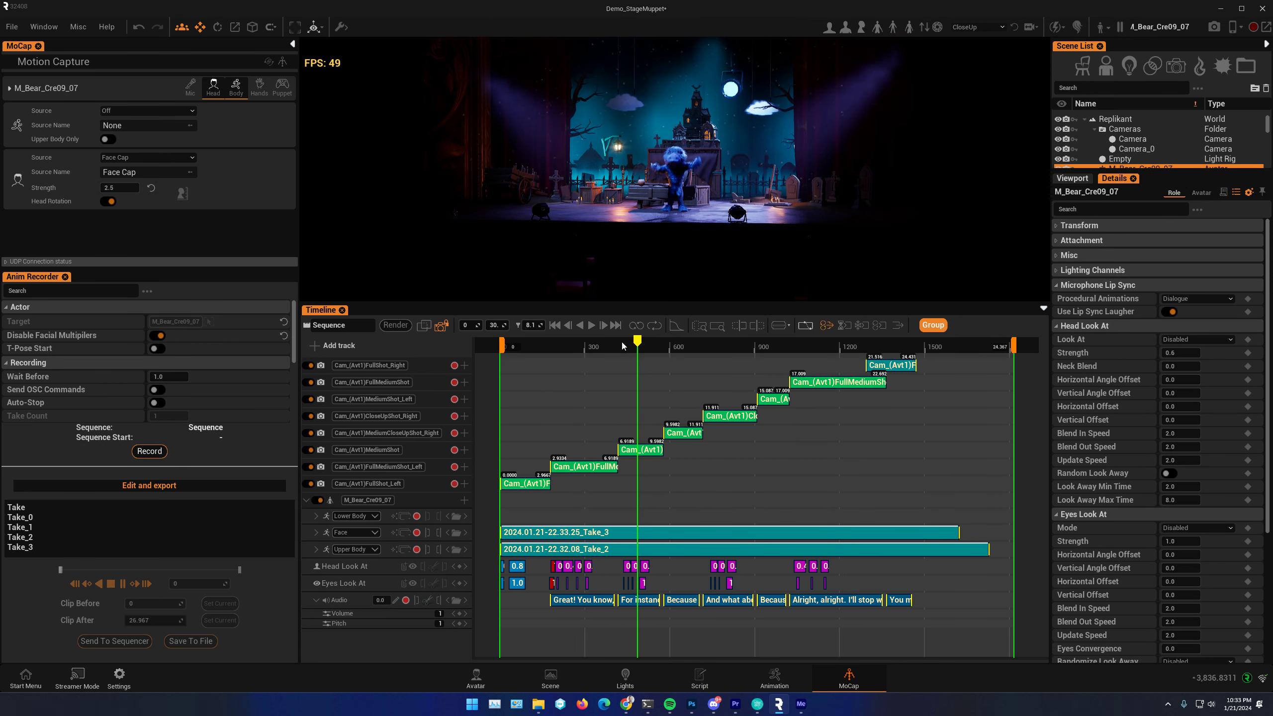
{"action": "left_click", "coordinate": [607, 346]}
Add Neck to the body parts driven by the facial take's track
{"action": "left_click", "coordinate": [373, 535]}
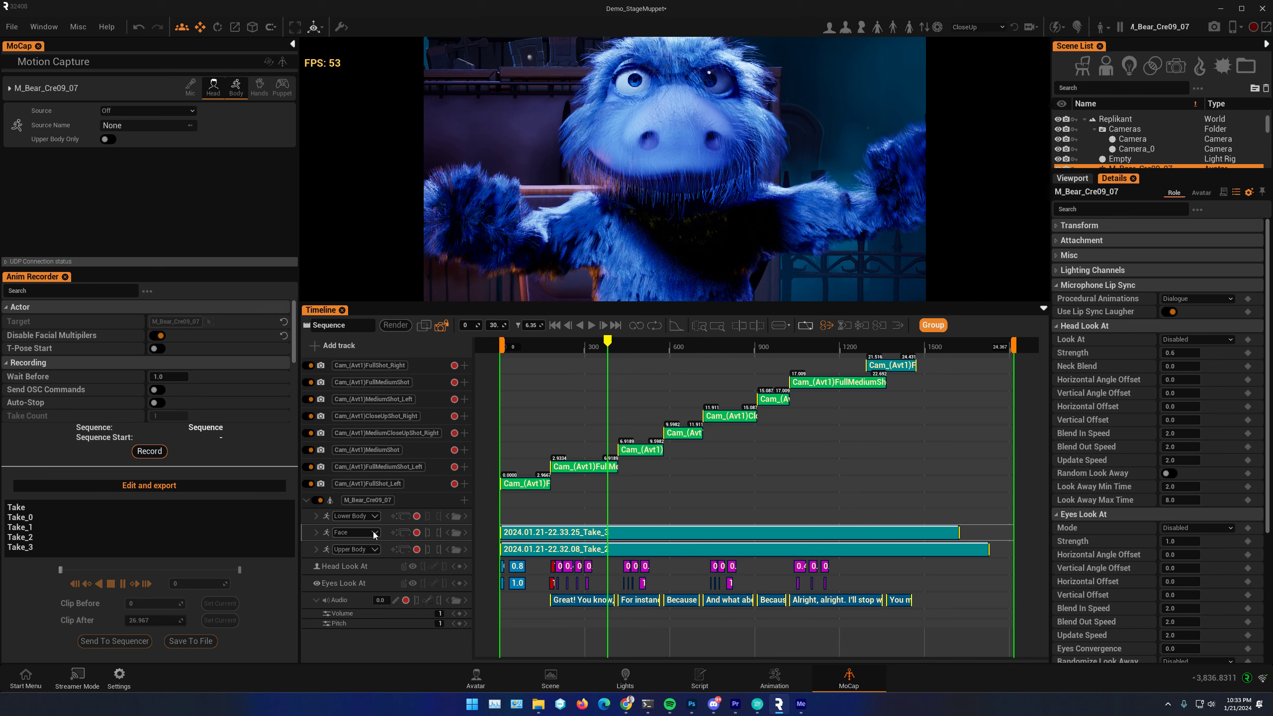
{"action": "left_click", "coordinate": [374, 533]}
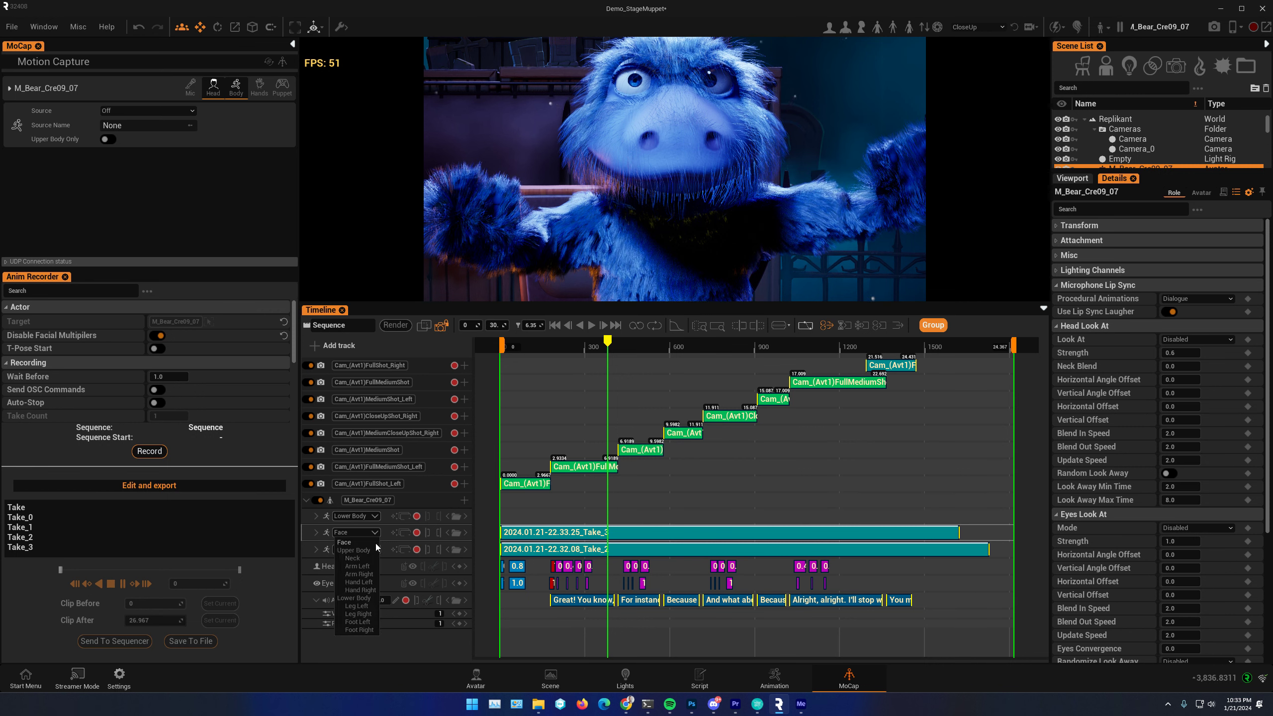
{"action": "left_click", "coordinate": [371, 565]}
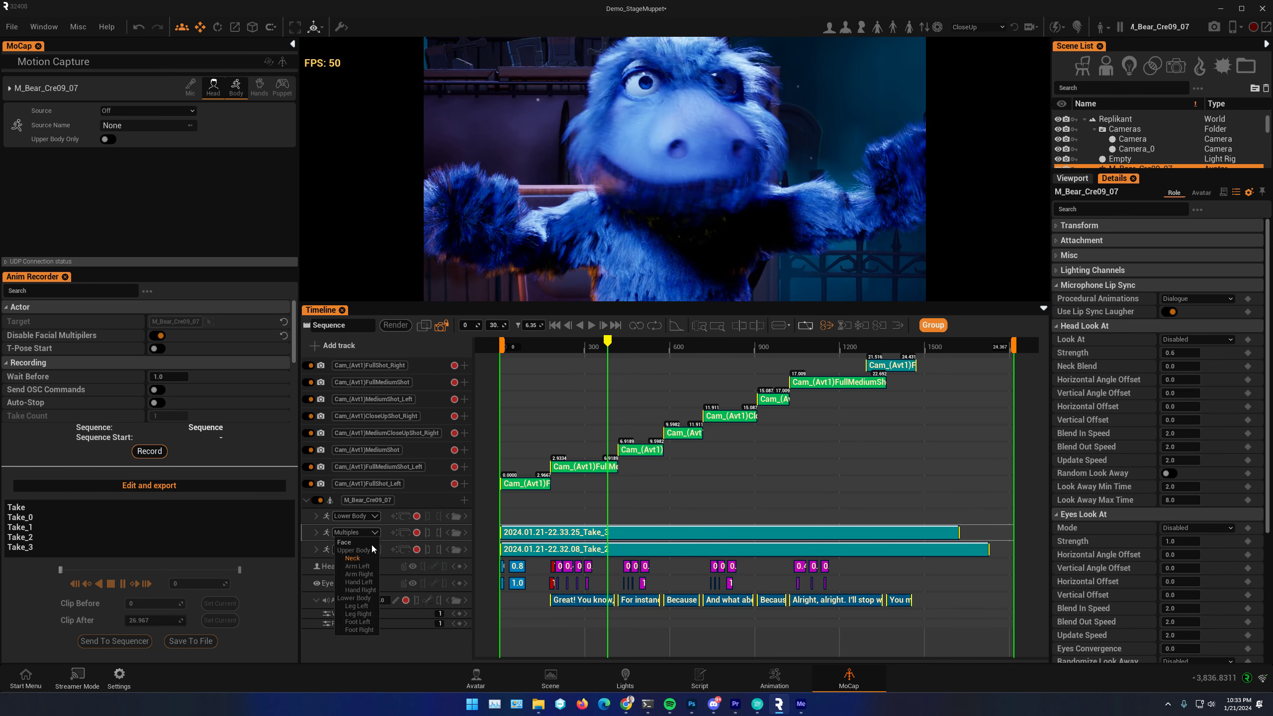
Review the performance with neck movement, through the sequence cameras and in the free viewport
{"action": "left_click", "coordinate": [591, 326]}
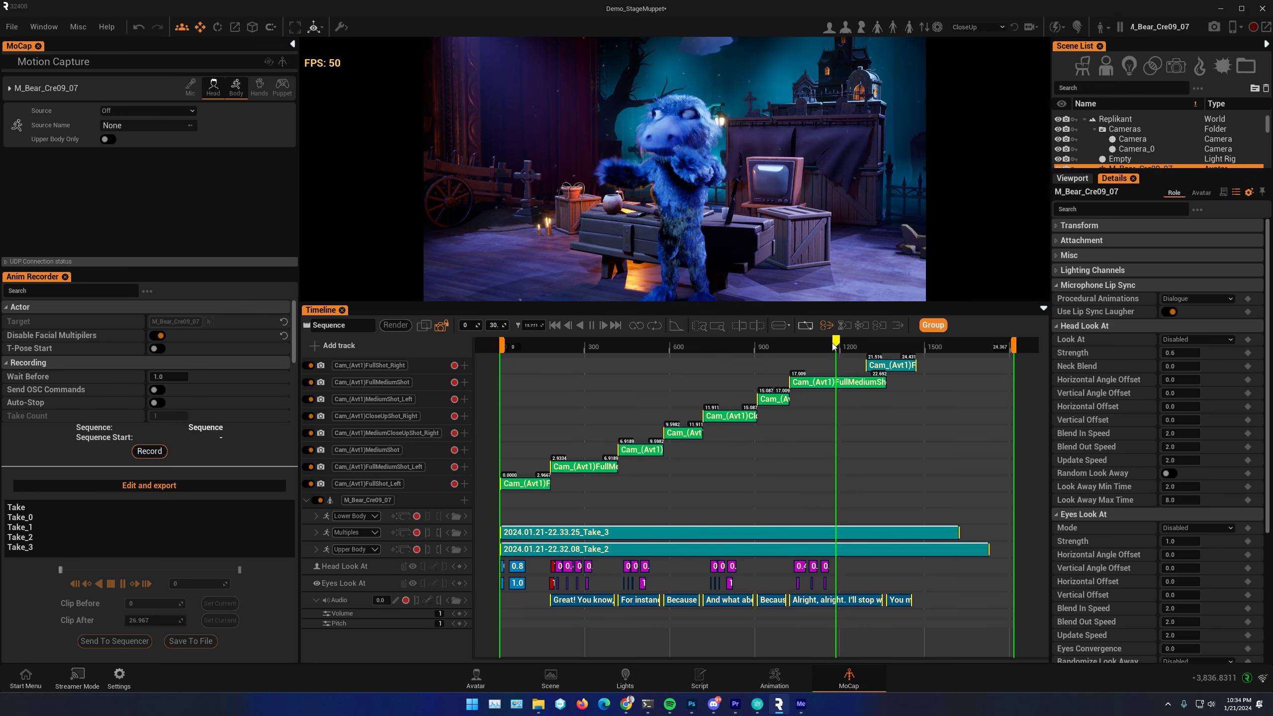
{"action": "left_click", "coordinate": [677, 346]}
{"action": "left_click_drag", "start_coordinate": [678, 358], "coordinate": [611, 360]}
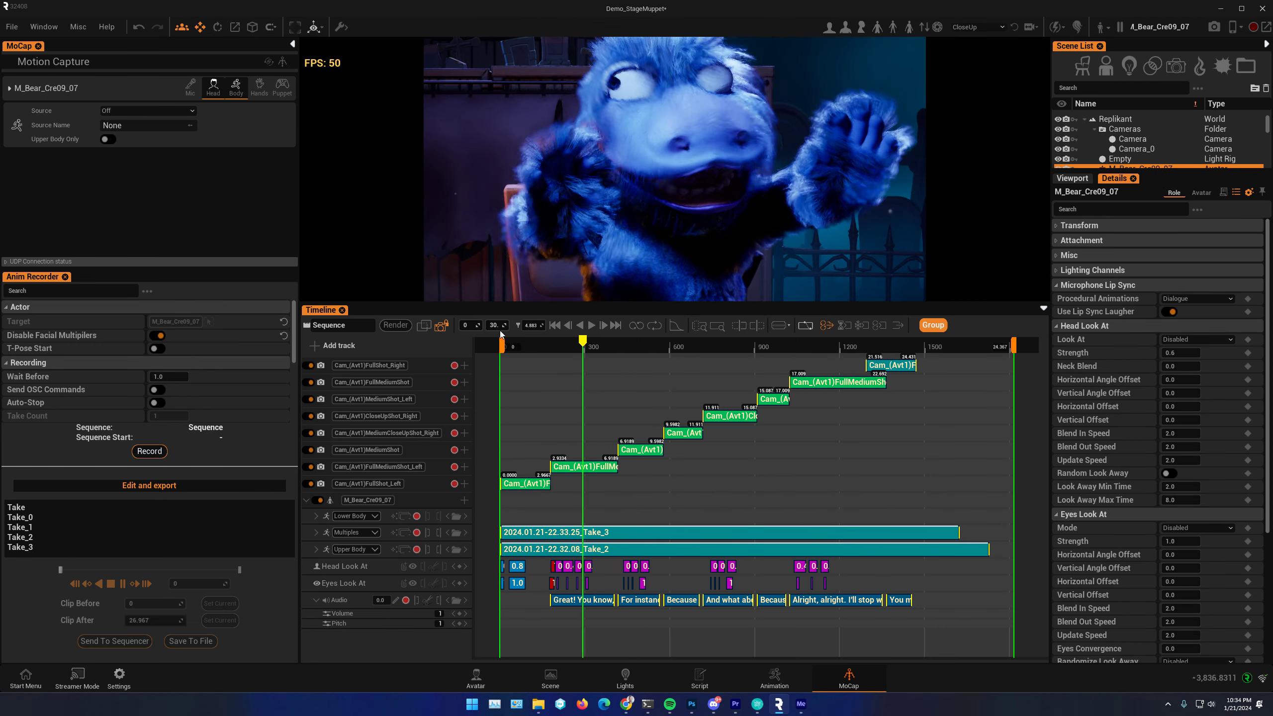
{"action": "left_click", "coordinate": [441, 325]}
{"action": "left_click_drag", "start_coordinate": [582, 341], "coordinate": [529, 343]}
{"action": "left_click_drag", "start_coordinate": [691, 341], "coordinate": [787, 366]}
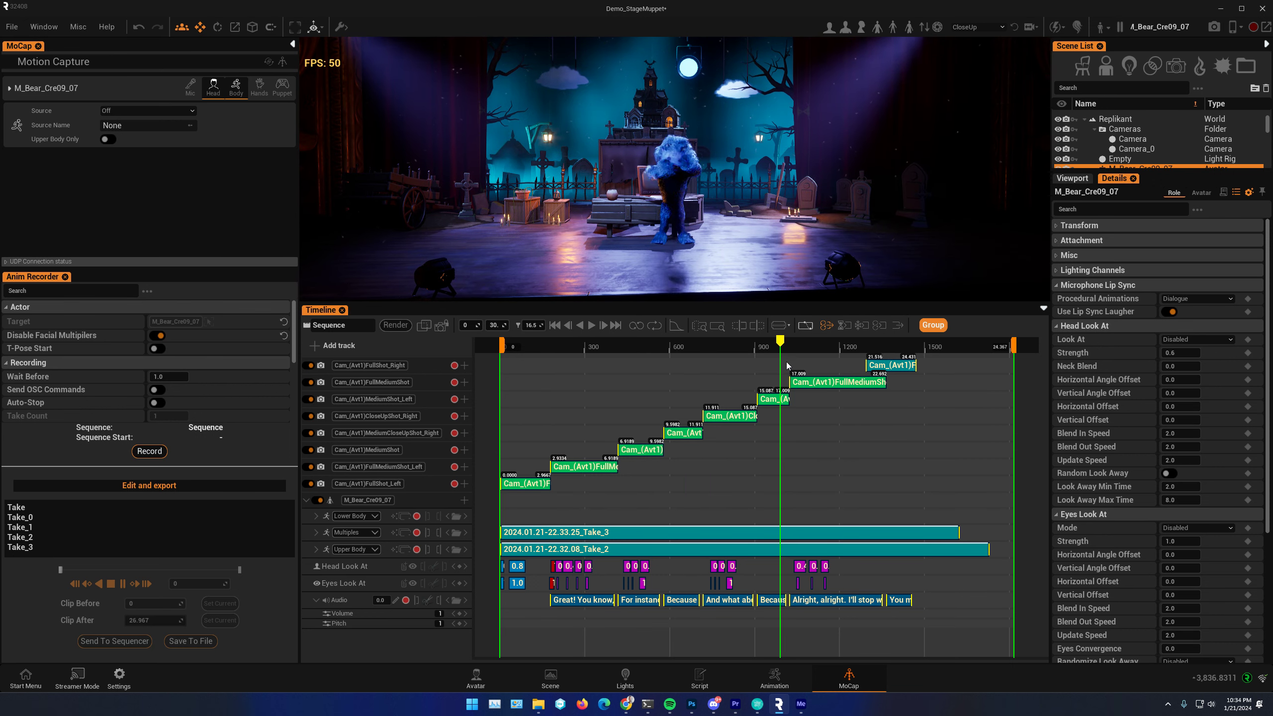
In the Animation workspace, widen the animation library and place the Music animation Sing 01 at the start of the Lower Body track
{"action": "left_click", "coordinate": [774, 678]}
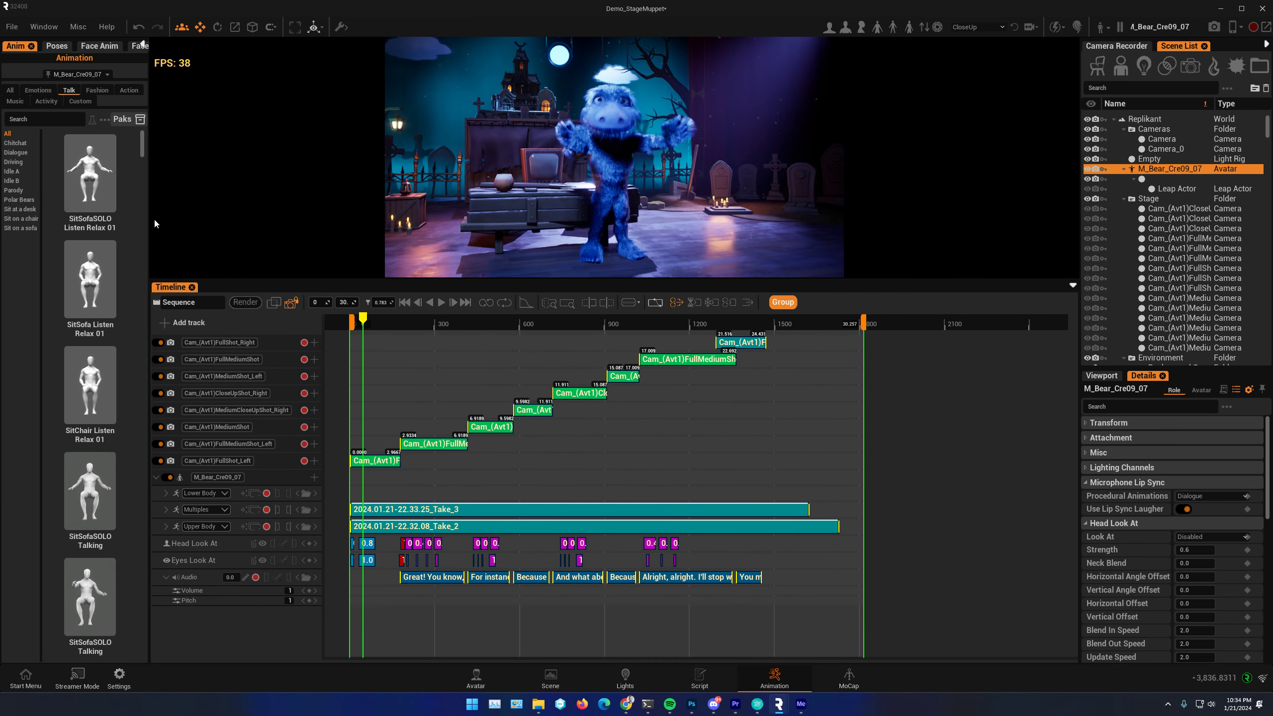
{"action": "left_click_drag", "start_coordinate": [147, 201], "coordinate": [320, 197]}
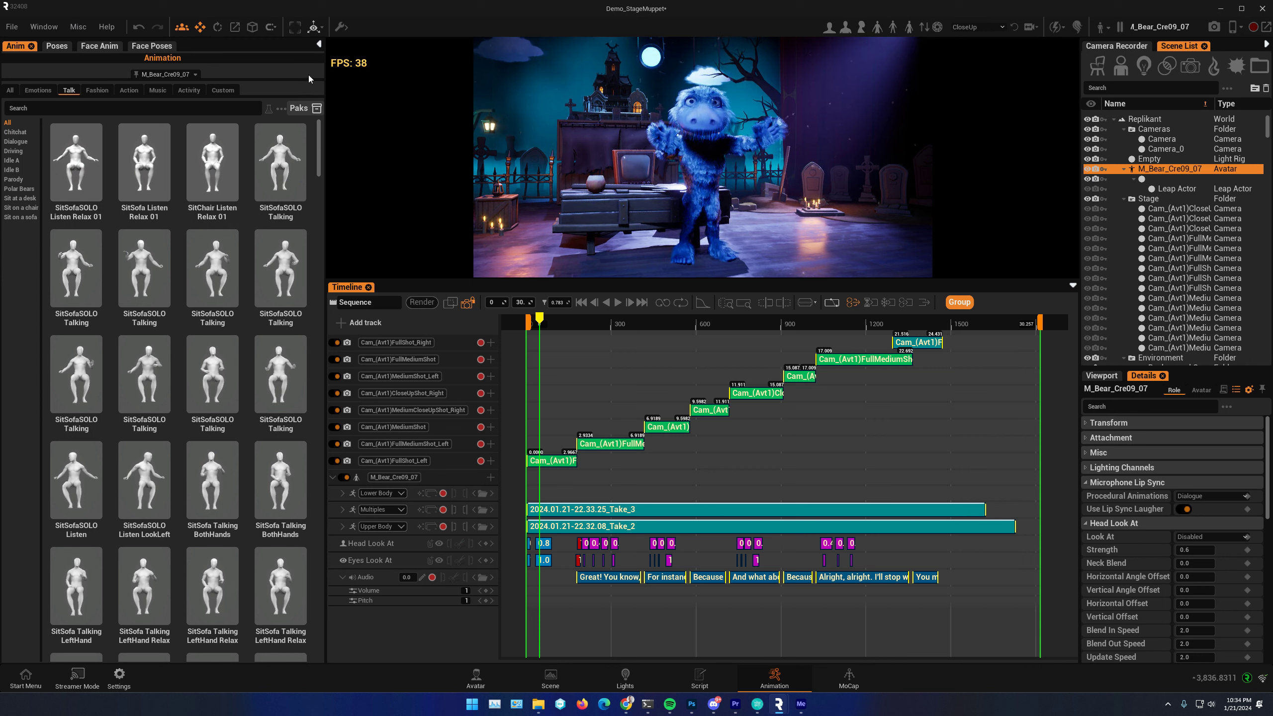
{"action": "left_click", "coordinate": [157, 90]}
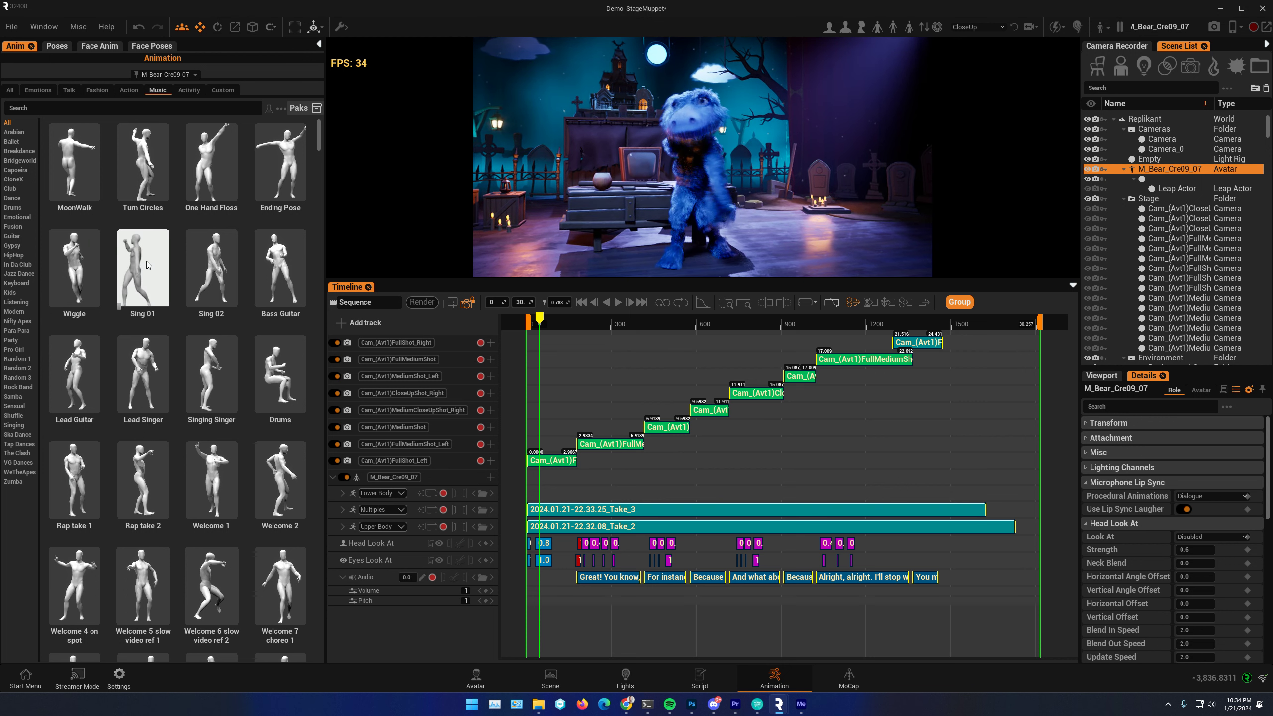
{"action": "left_click_drag", "start_coordinate": [147, 265], "coordinate": [525, 493]}
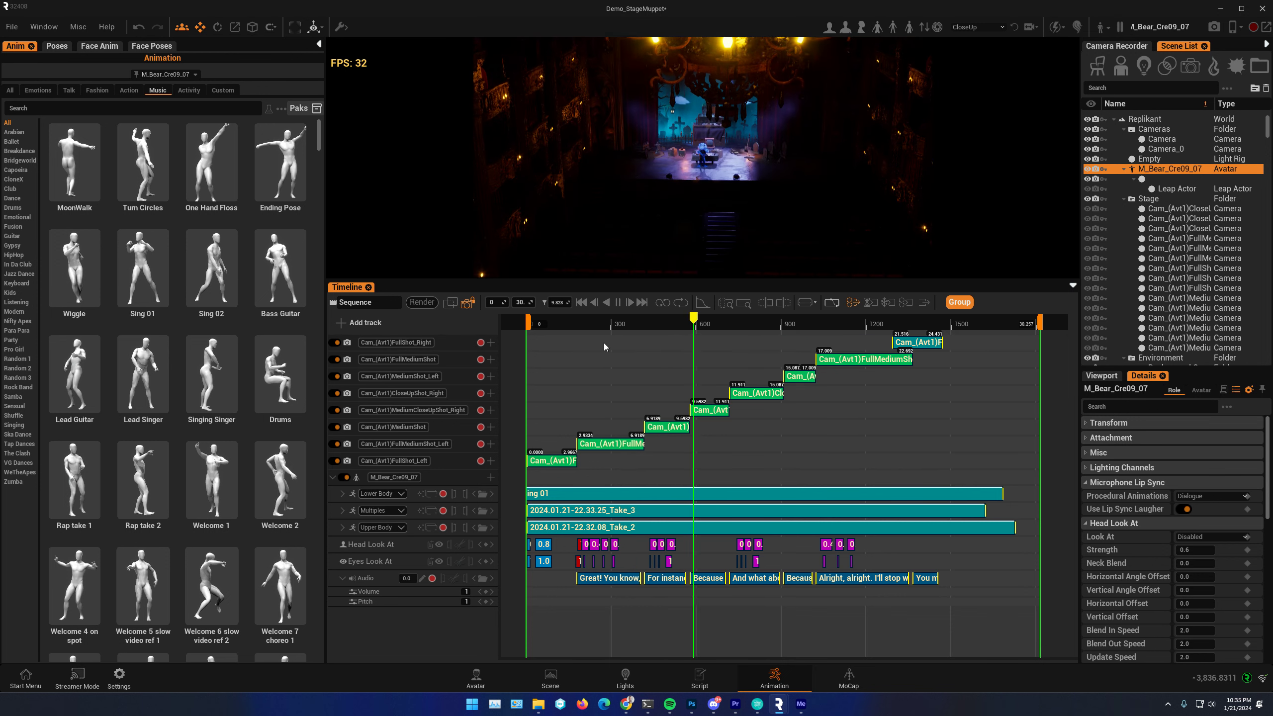
Preview the combined performance and shorten the sequence range to about 24 seconds, ending near the last camera clip
{"action": "left_click_drag", "start_coordinate": [709, 323], "coordinate": [914, 336]}
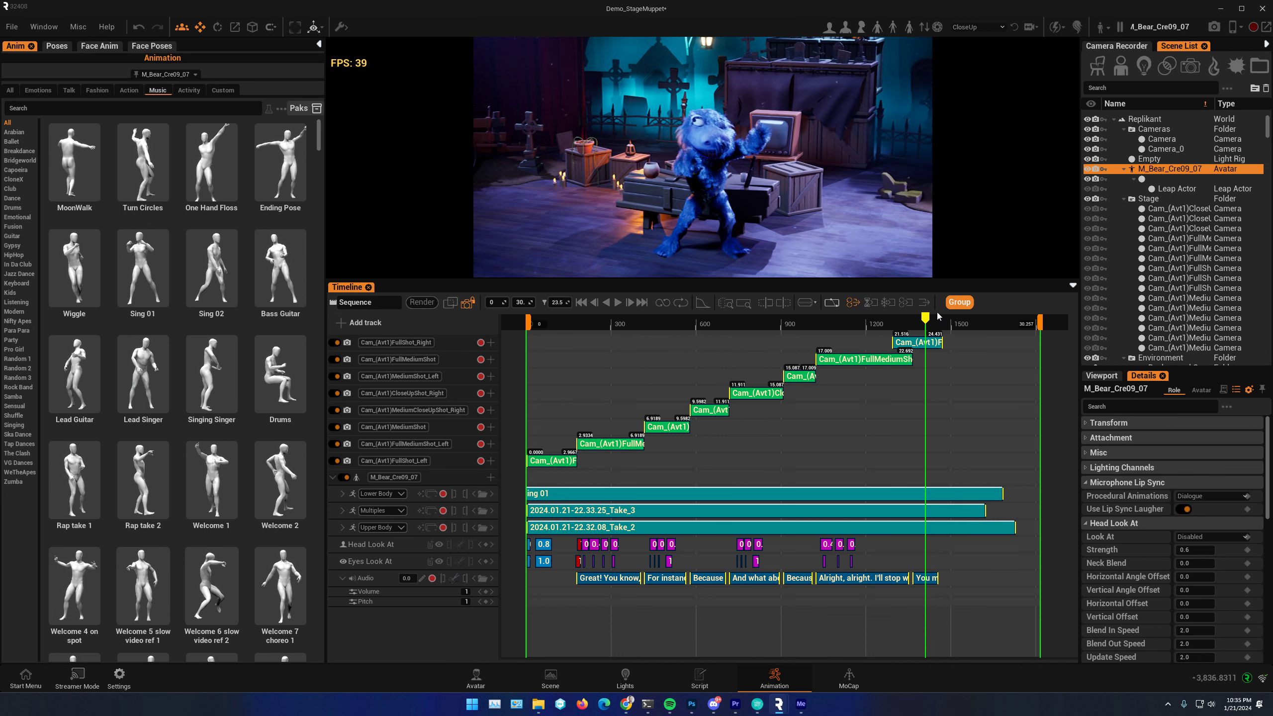
{"action": "left_click_drag", "start_coordinate": [900, 324], "coordinate": [756, 325]}
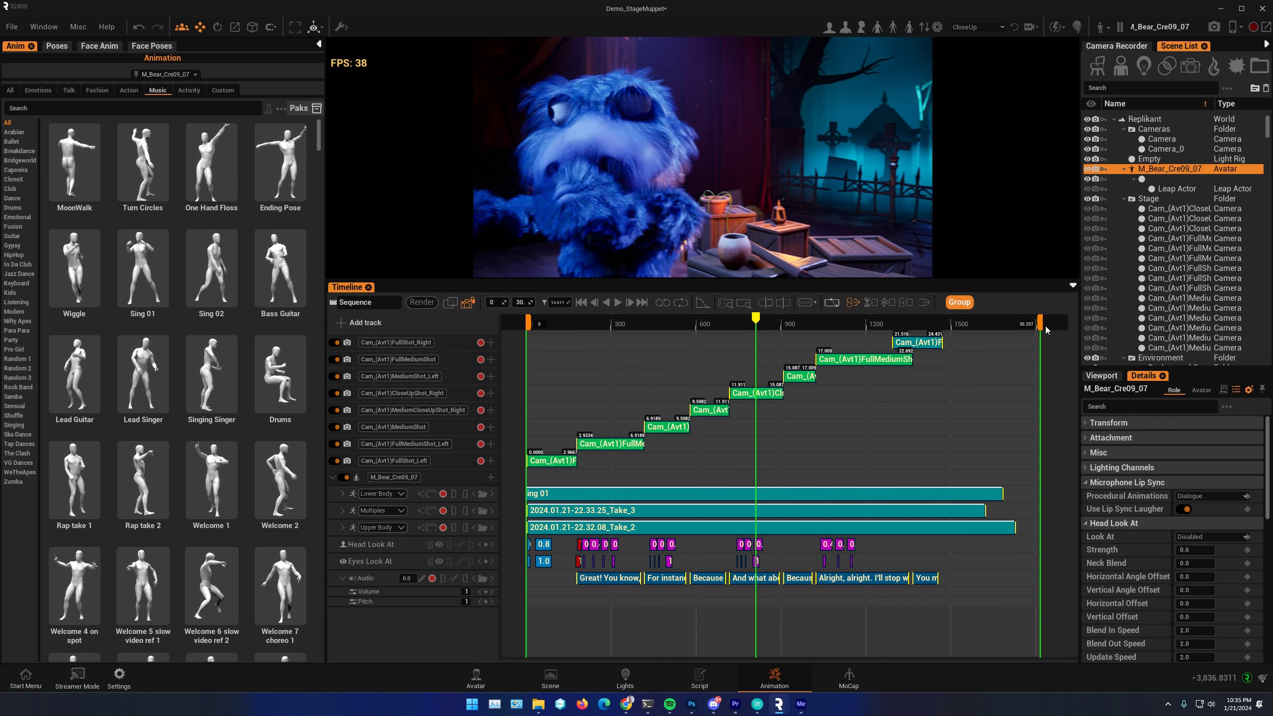
{"action": "left_click_drag", "start_coordinate": [1041, 321], "coordinate": [943, 337]}
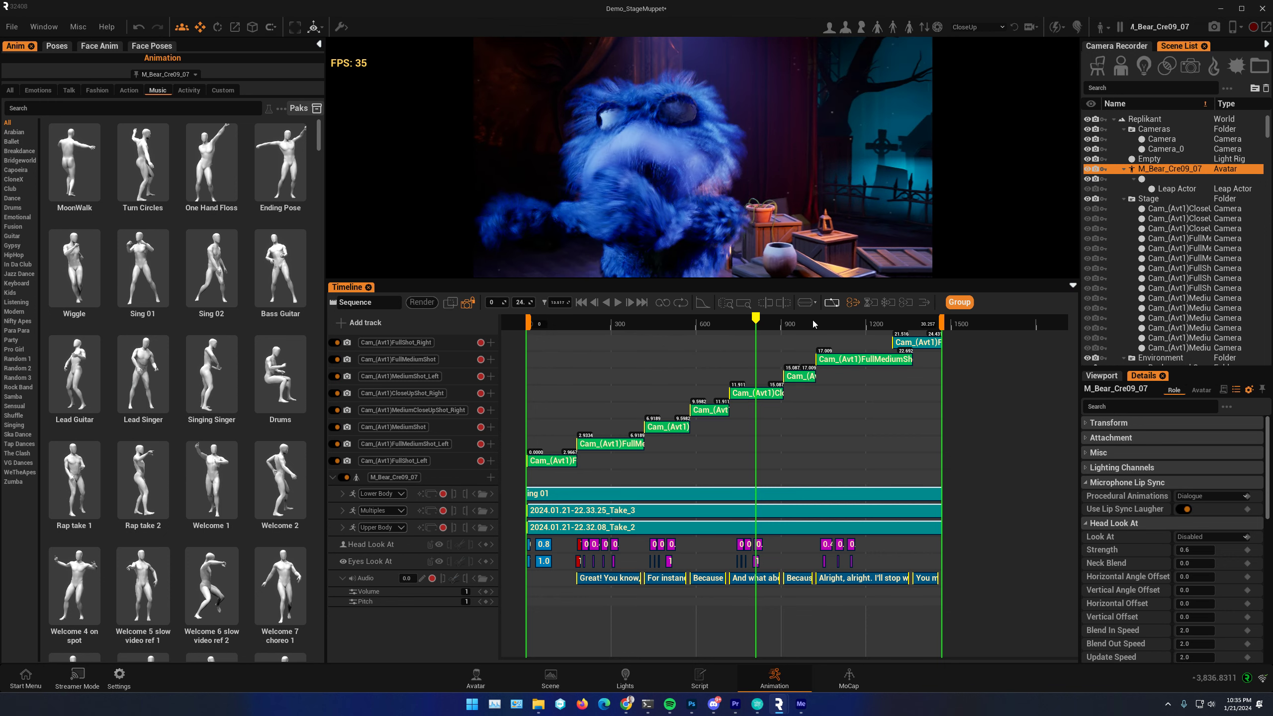
{"action": "mouse_move", "coordinate": [742, 320]}
{"action": "left_mouse_down"}
{"action": "mouse_move", "coordinate": [636, 324]}
{"action": "mouse_move", "coordinate": [759, 323]}
{"action": "left_mouse_up"}
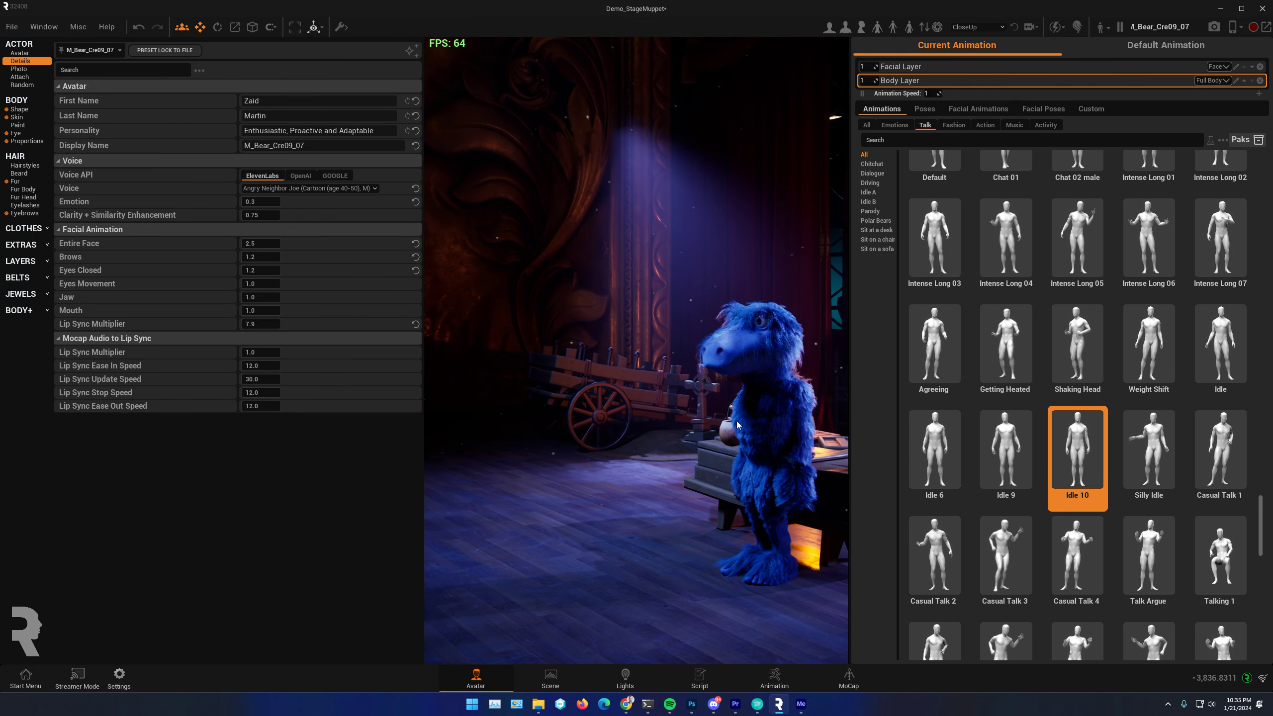
Open the avatar's Fur settings and their groom adjustments, and remove the blue long-haired fur from the body
{"action": "right_click_drag", "start_coordinate": [737, 425], "coordinate": [752, 425]}
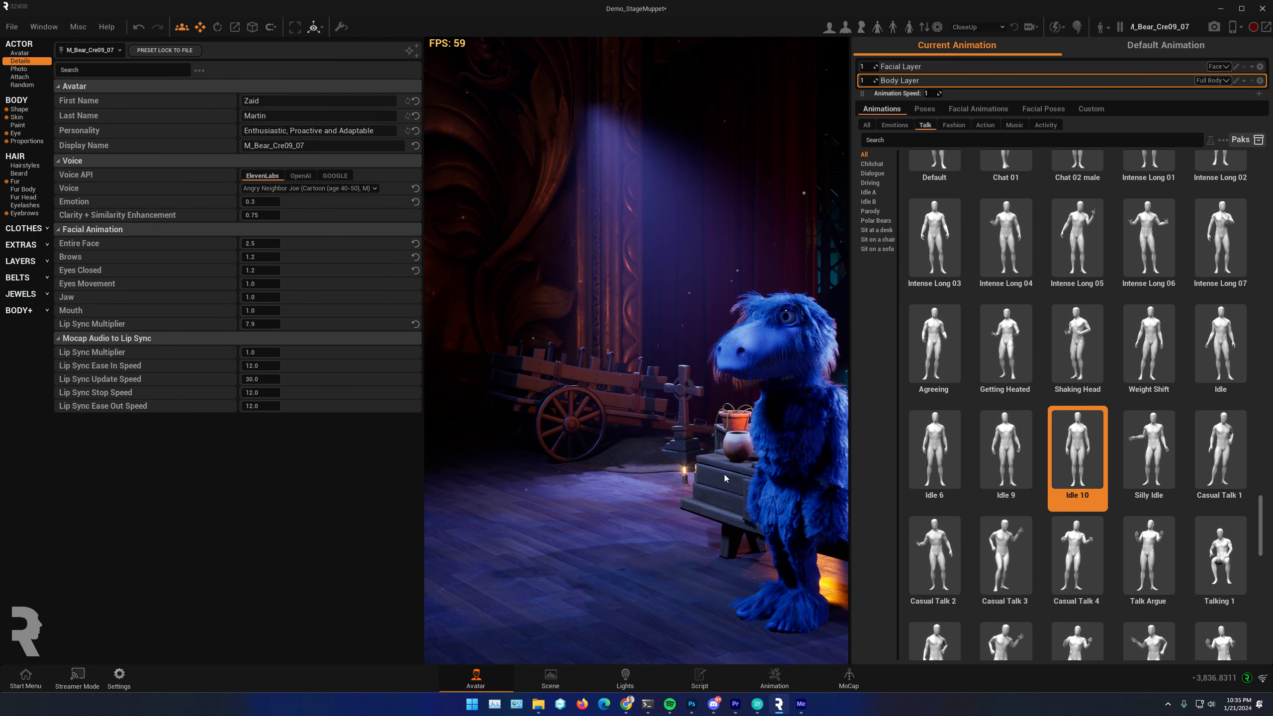
{"action": "middle_click_drag", "start_coordinate": [726, 478], "coordinate": [627, 455]}
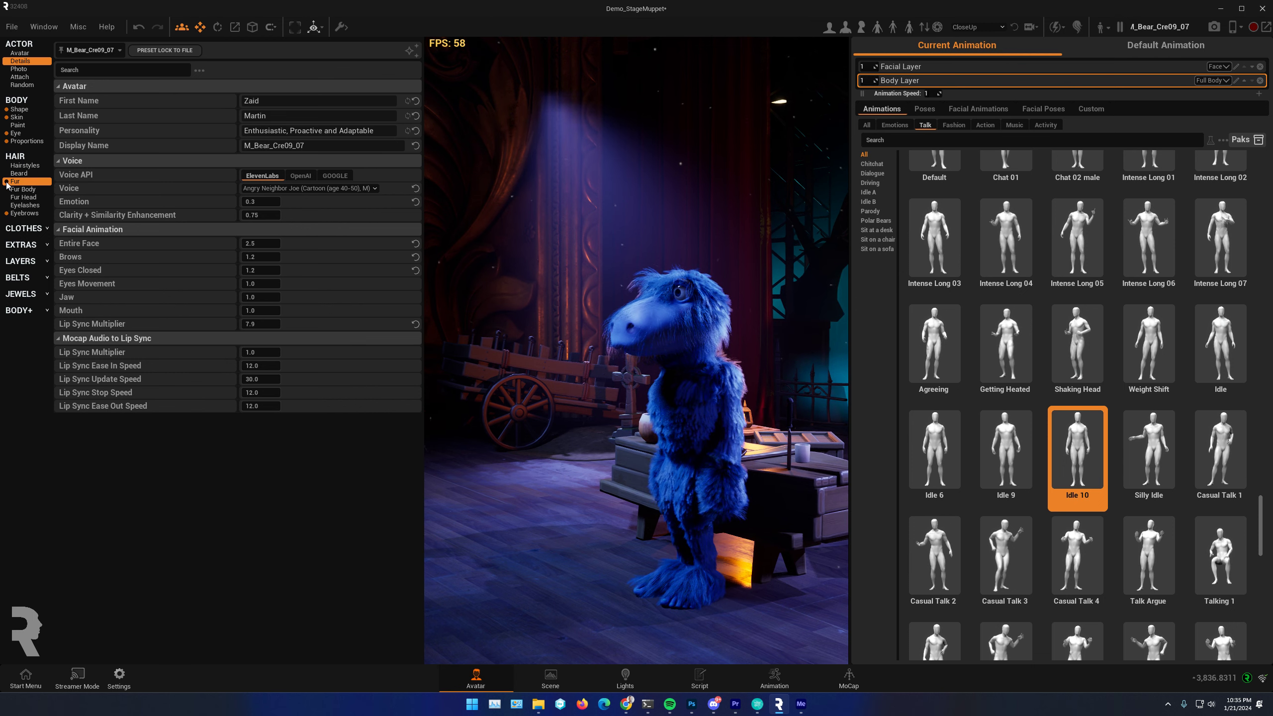
{"action": "left_click", "coordinate": [21, 182]}
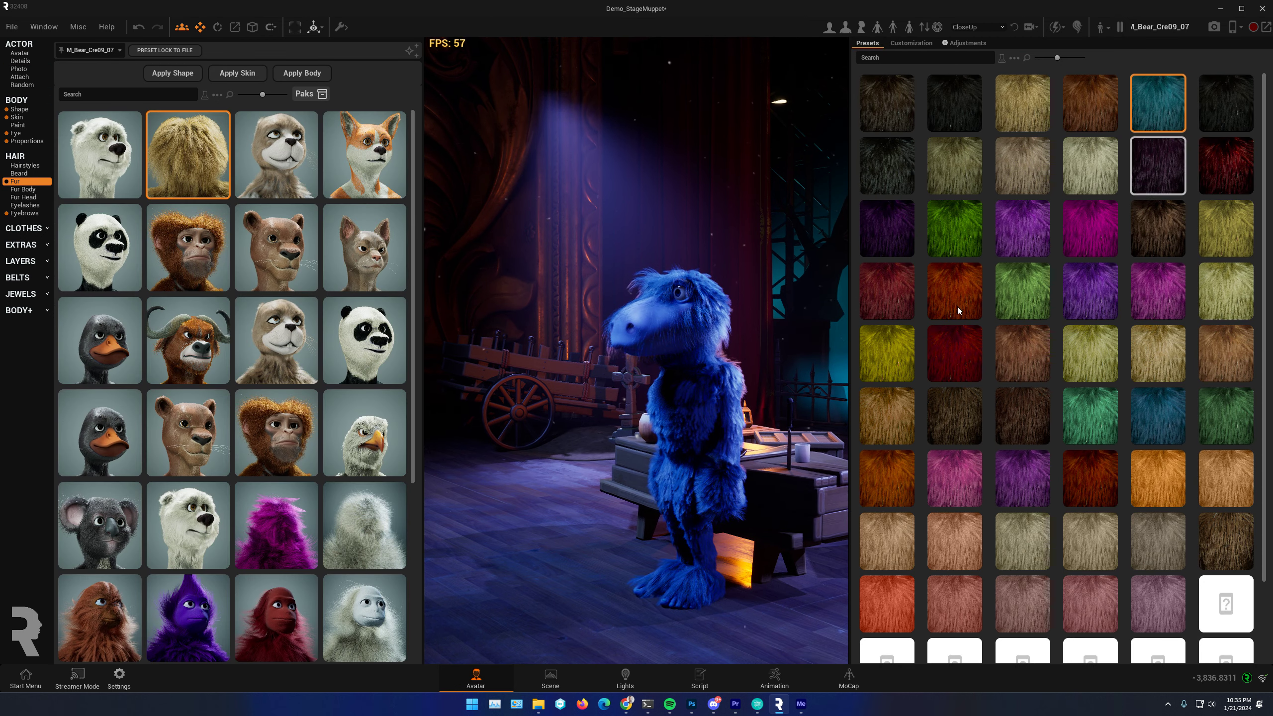
{"action": "left_click", "coordinate": [968, 44]}
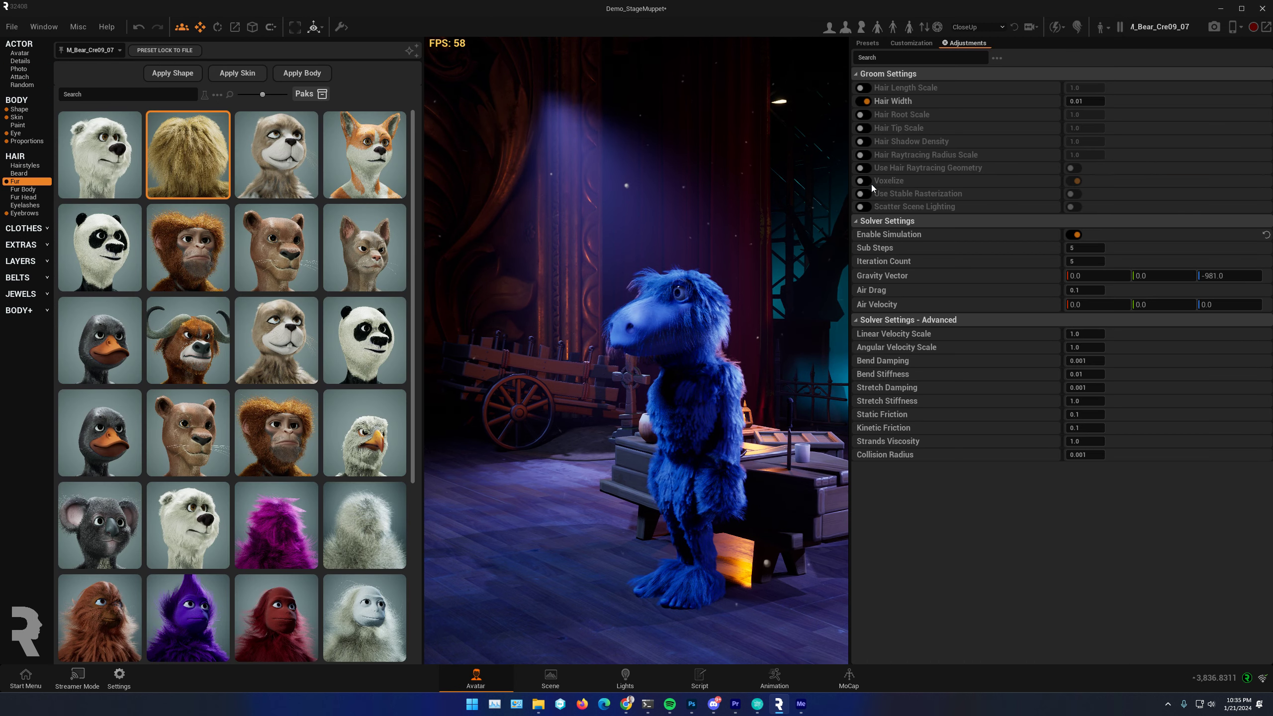
{"action": "left_click", "coordinate": [864, 102]}
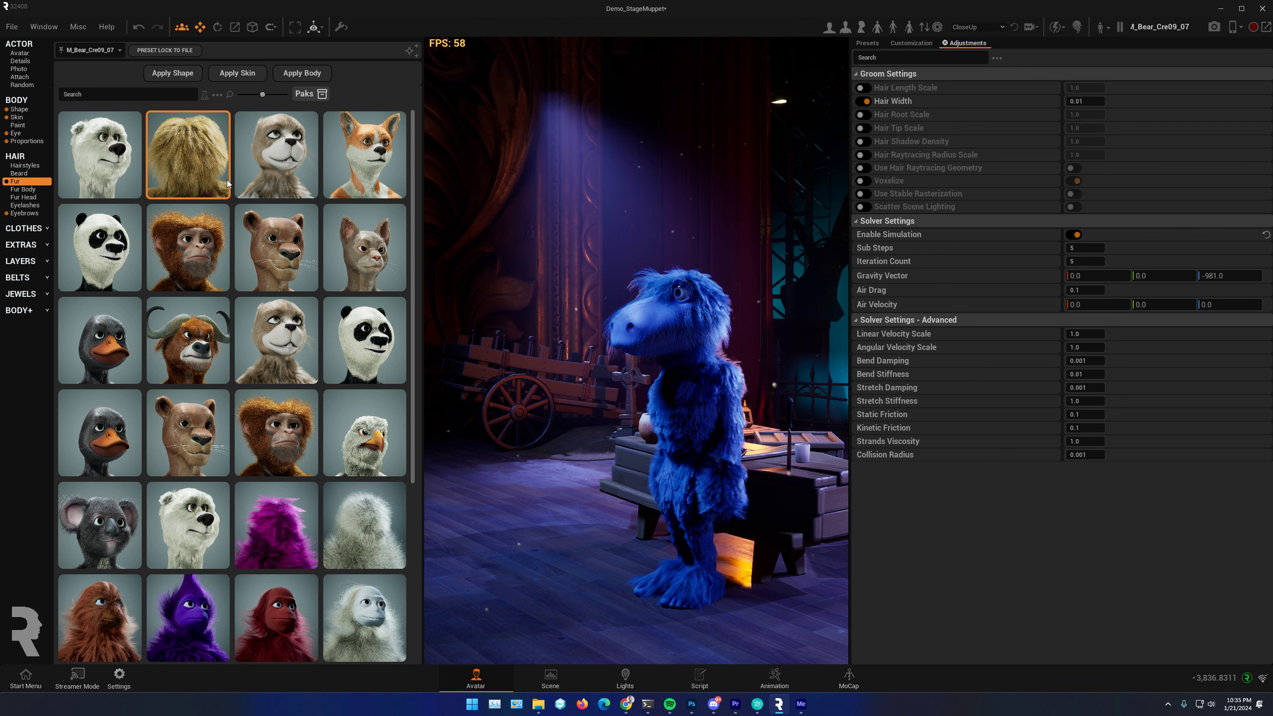
{"action": "left_click", "coordinate": [190, 160]}
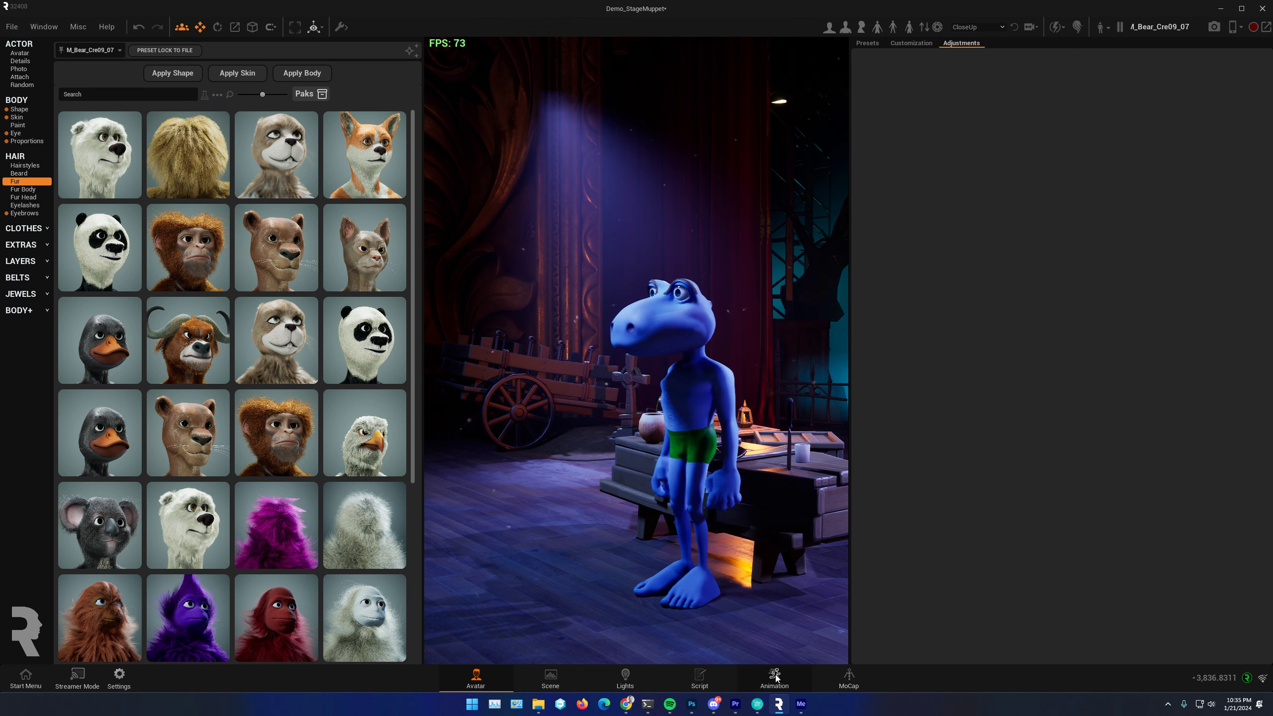
Play the furless avatar's performance in the Animation workspace and scrub back to about 8.65 s
{"action": "left_click", "coordinate": [774, 679]}
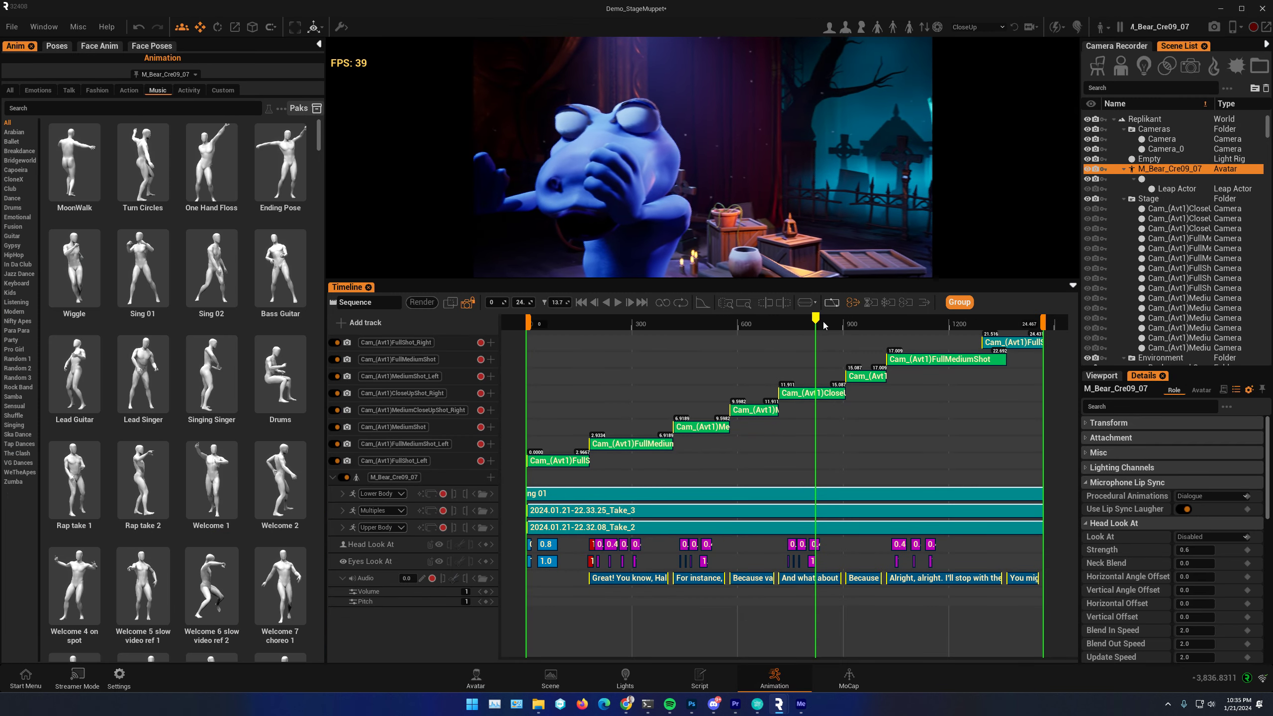
{"action": "left_click", "coordinate": [619, 302]}
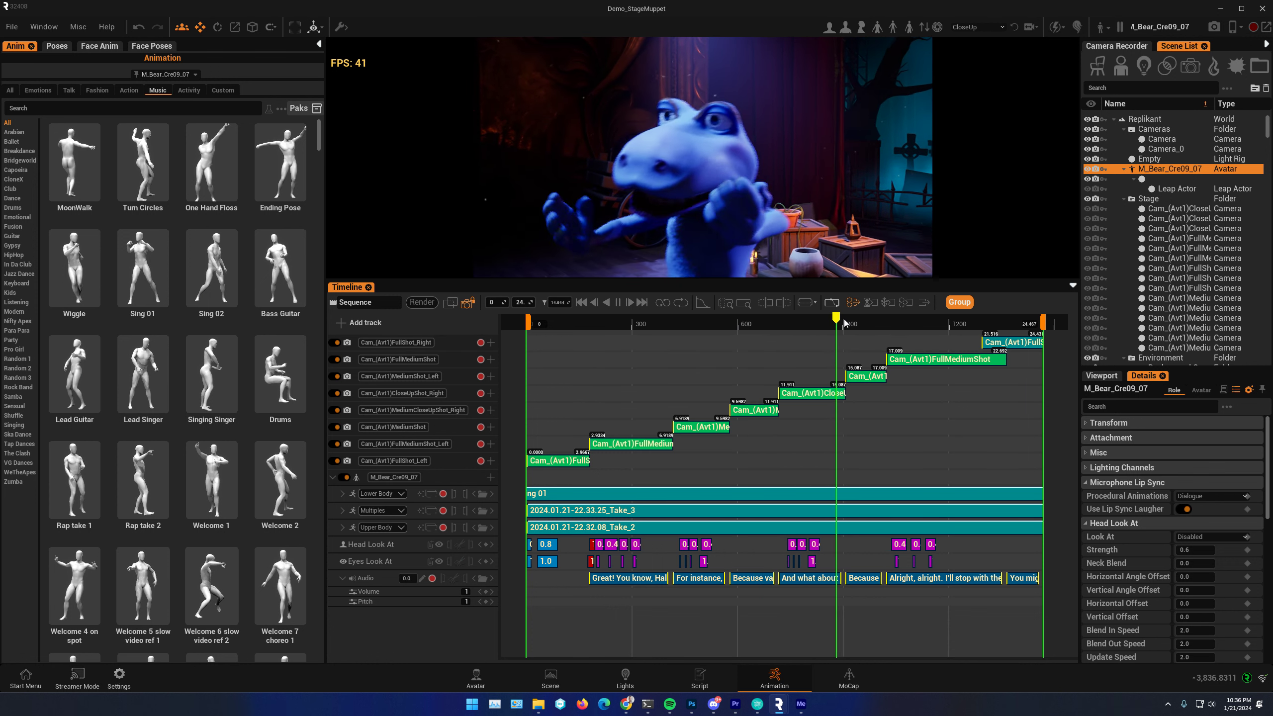
{"action": "left_click_drag", "start_coordinate": [846, 322], "coordinate": [709, 320]}
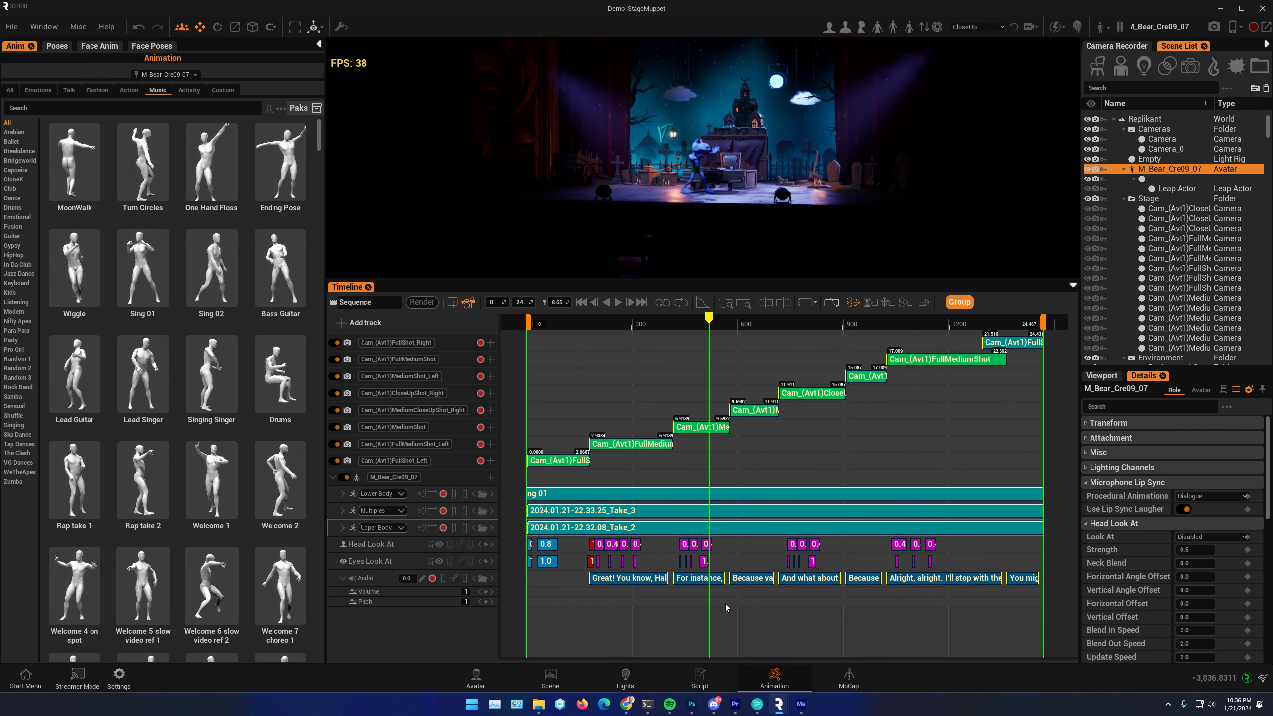
In the Lights workspace, try character light rigs such as M12 Neon Dream and M4 Warm Contrast, and apply the Studio rig Split Light
{"action": "left_click", "coordinate": [700, 677]}
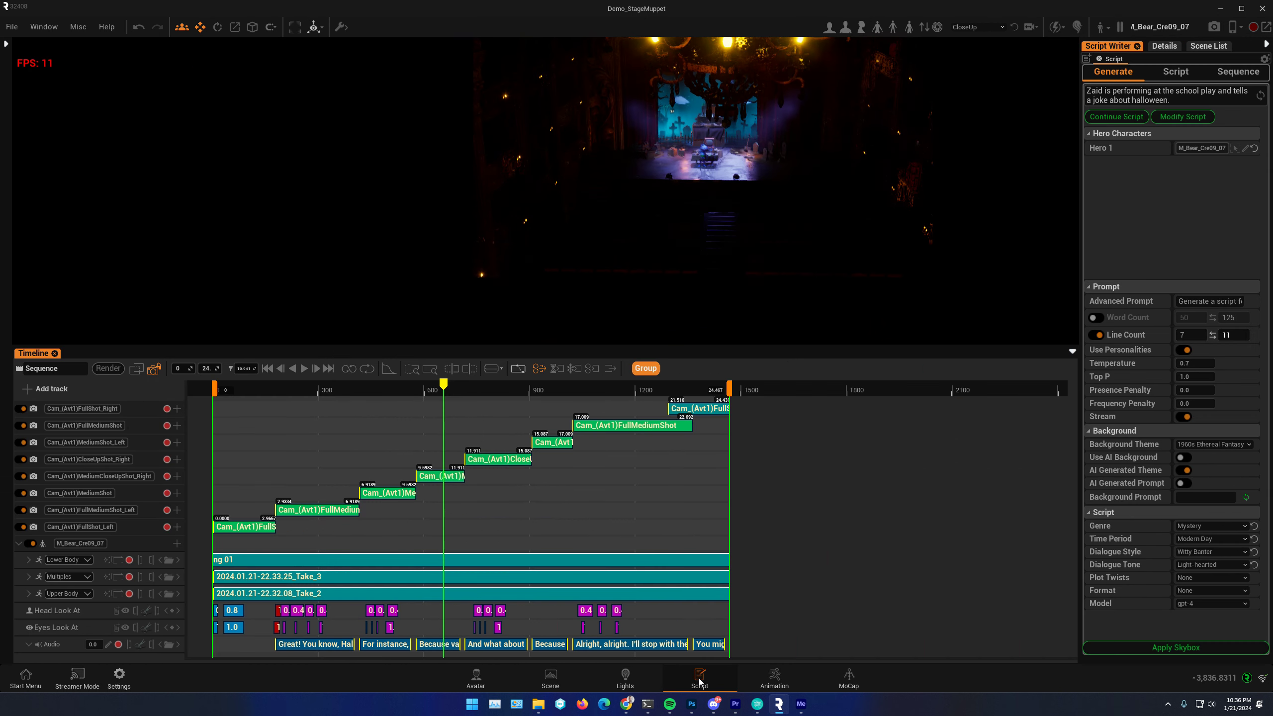
{"action": "left_click", "coordinate": [626, 682]}
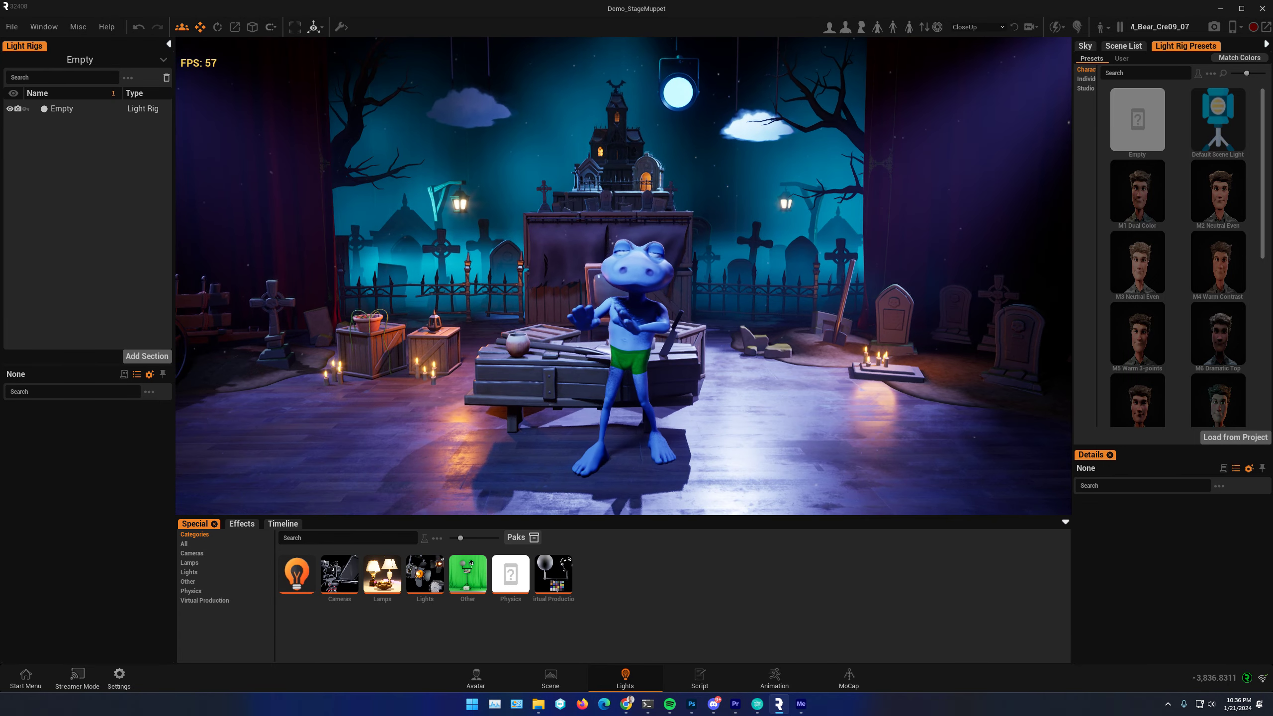
{"action": "scroll", "coordinate": [1180, 339], "scroll_direction": "down", "scroll_amount": 3}
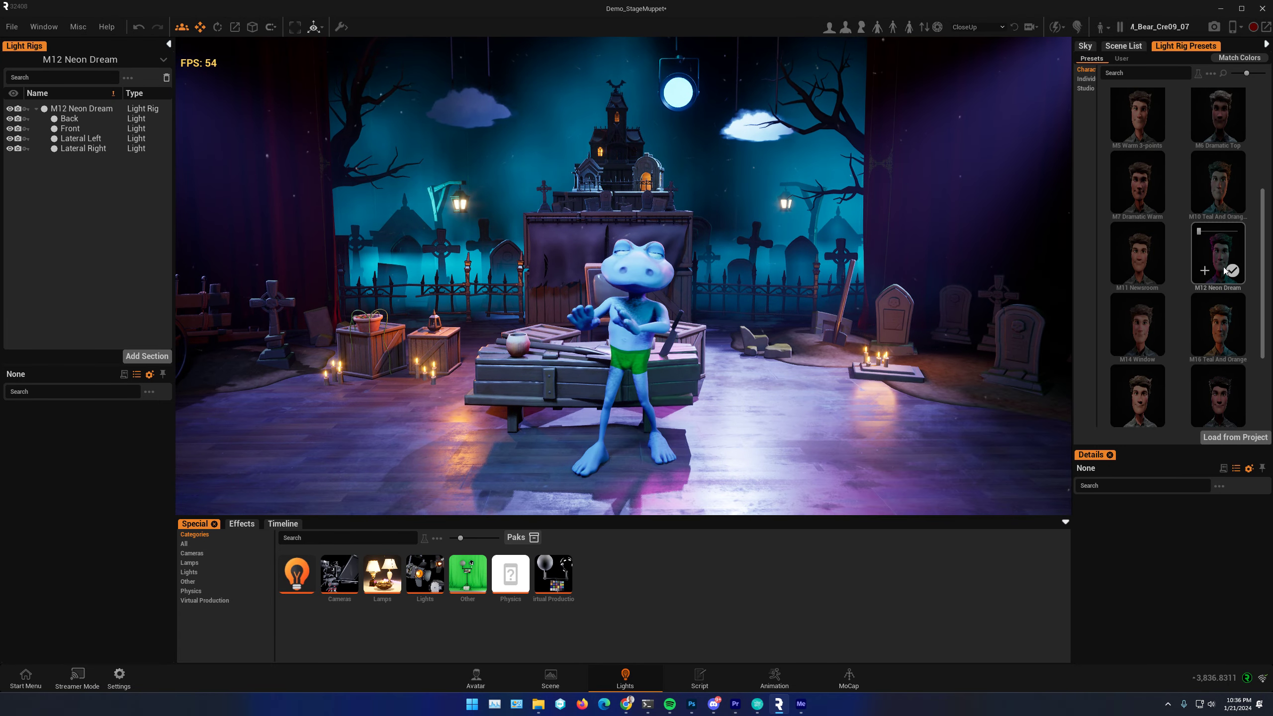
{"action": "scroll", "coordinate": [1180, 362], "scroll_direction": "down", "scroll_amount": 3}
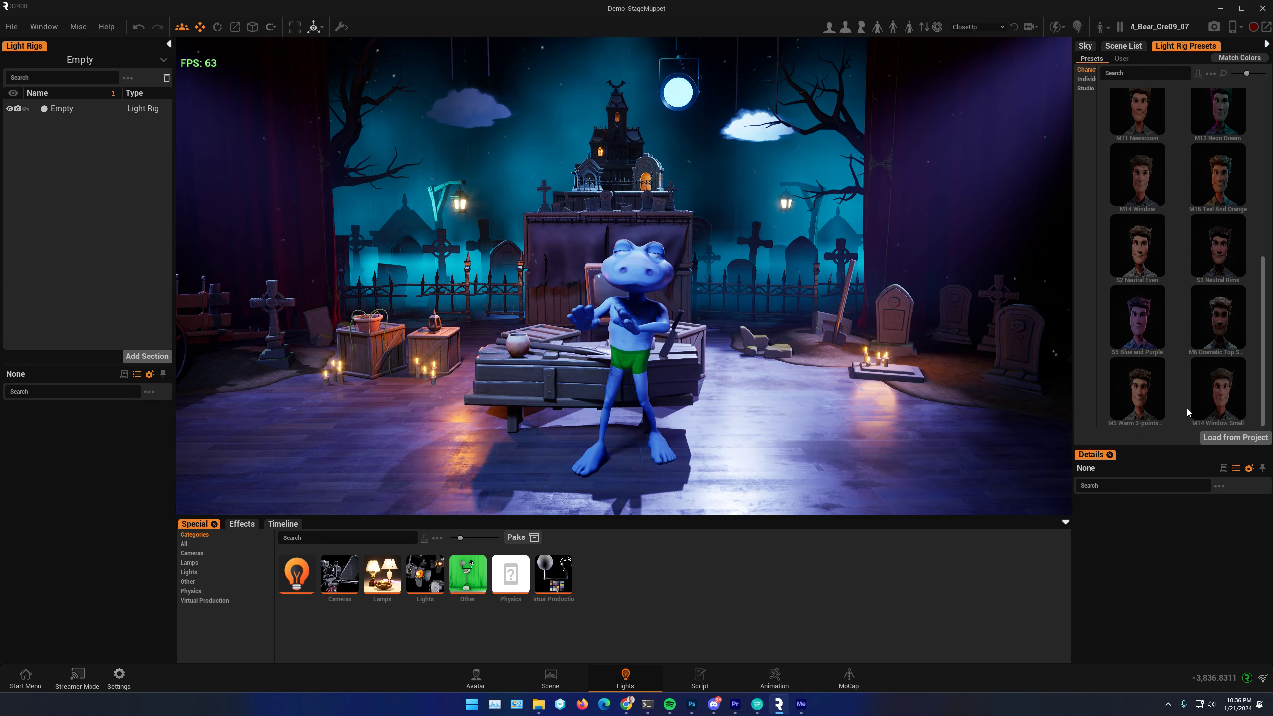
{"action": "scroll", "coordinate": [1147, 145], "scroll_direction": "up", "scroll_amount": 1}
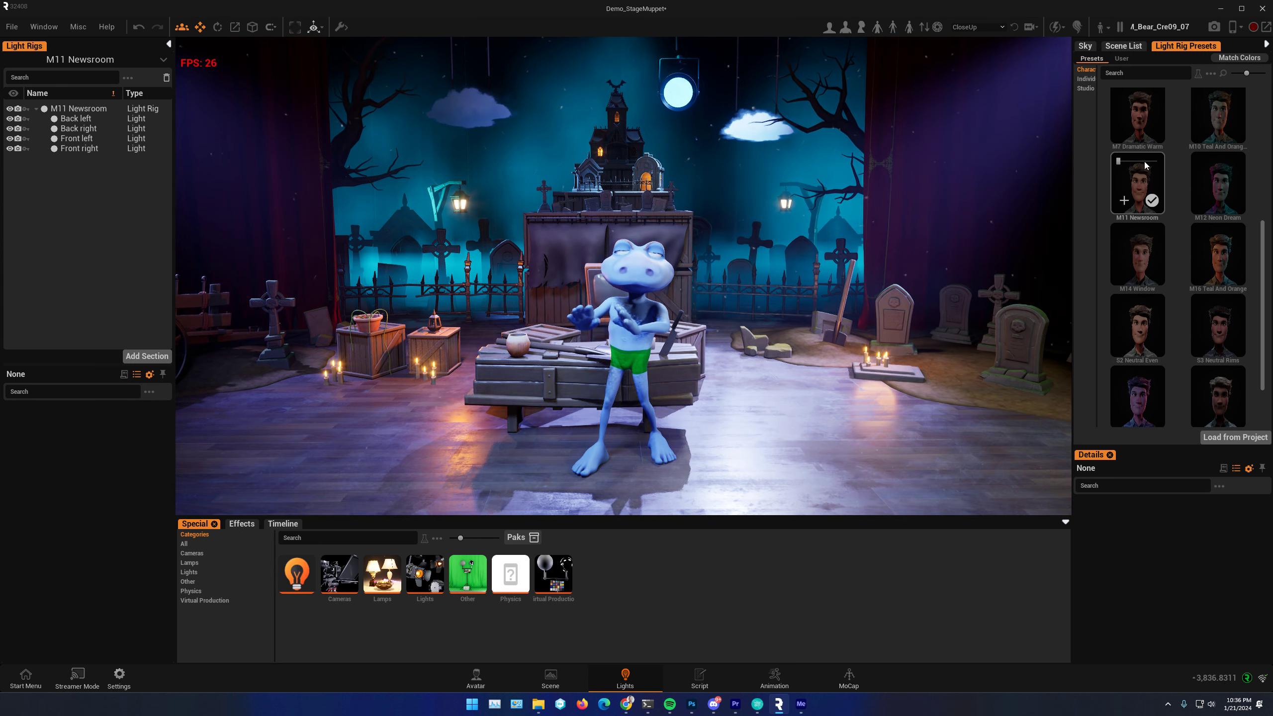
{"action": "scroll", "coordinate": [1145, 166], "scroll_direction": "up", "scroll_amount": 4}
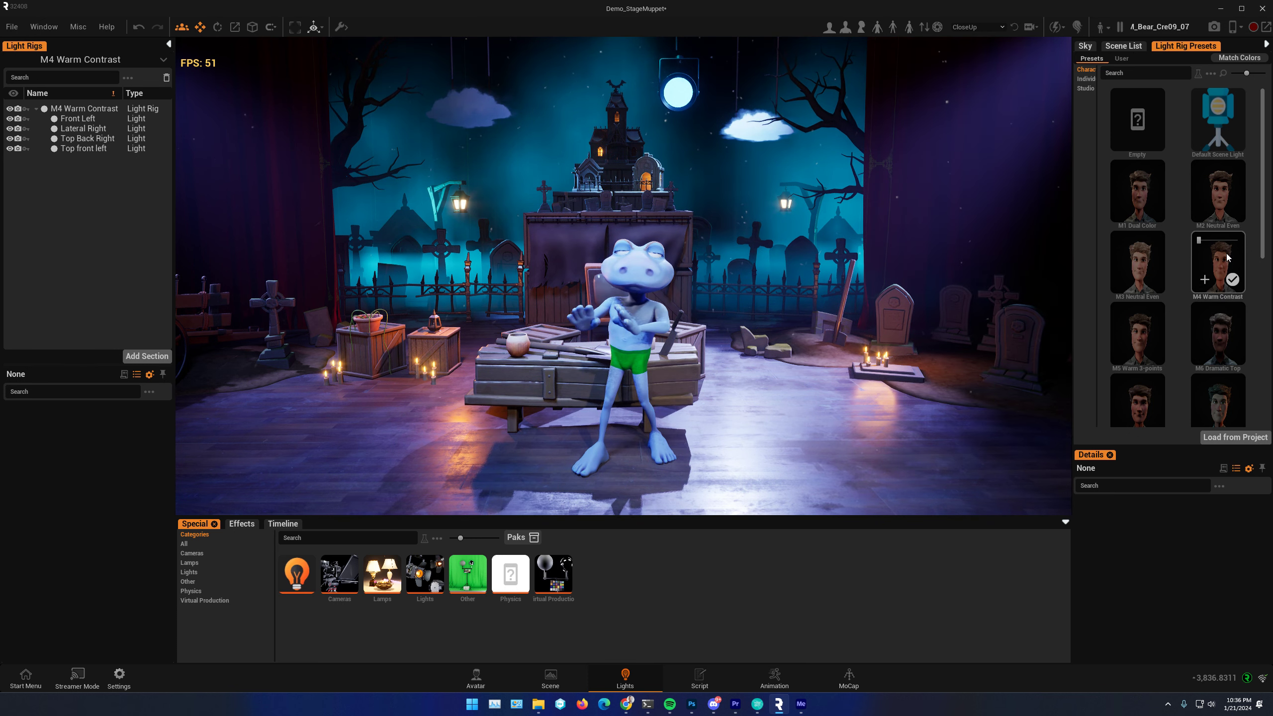
{"action": "left_click", "coordinate": [1084, 89]}
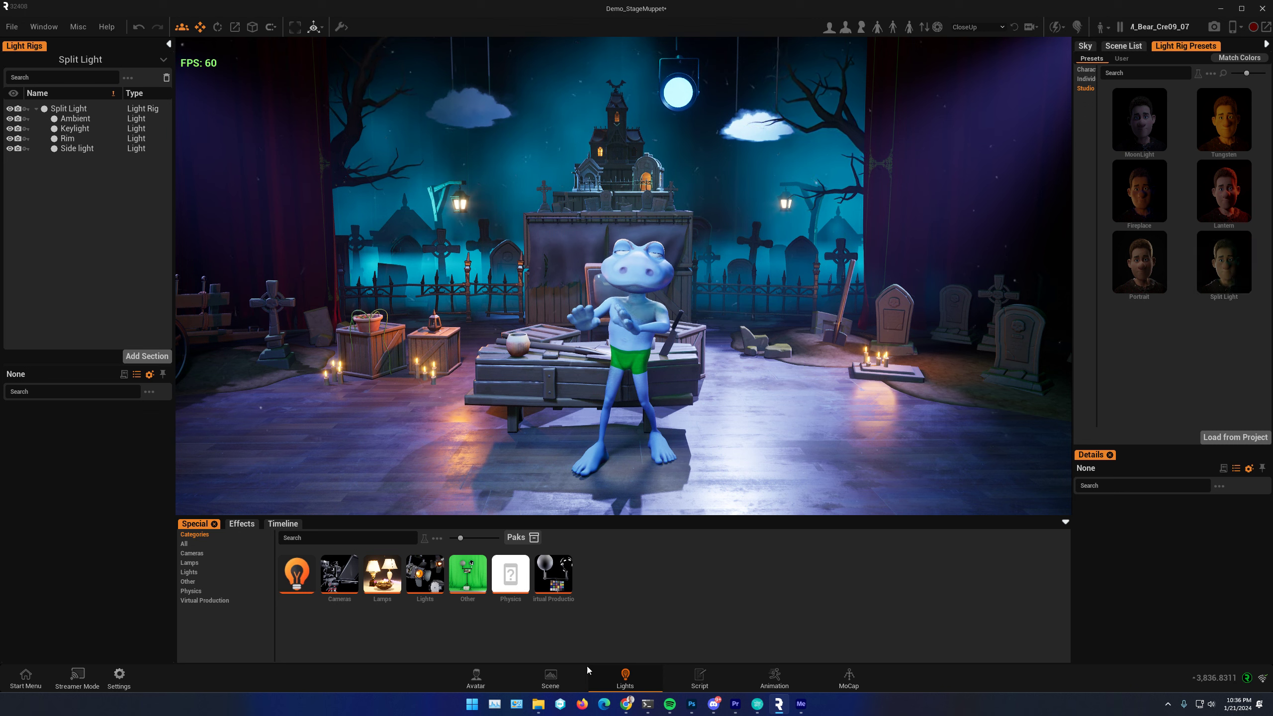
In the Avatar workspace, reapply the long shaggy fur to the avatar and give it a magenta-pink colour preset
{"action": "left_click", "coordinate": [468, 684]}
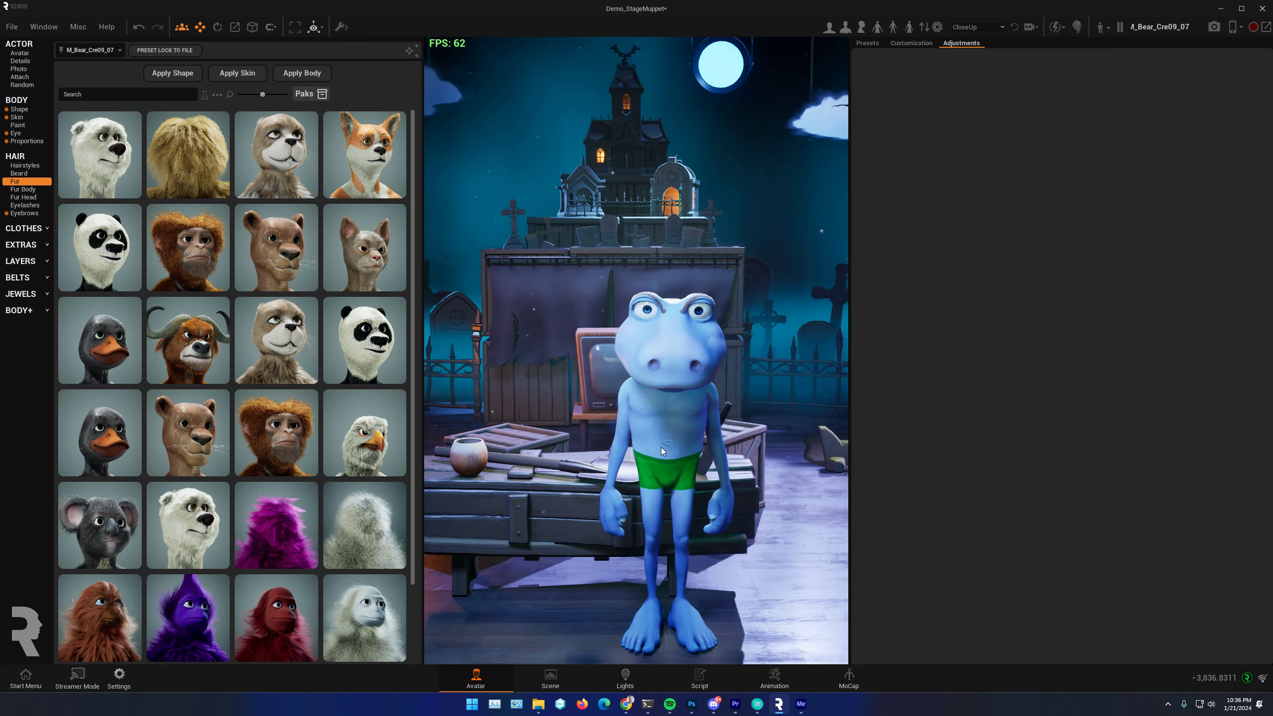
{"action": "left_click", "coordinate": [189, 158]}
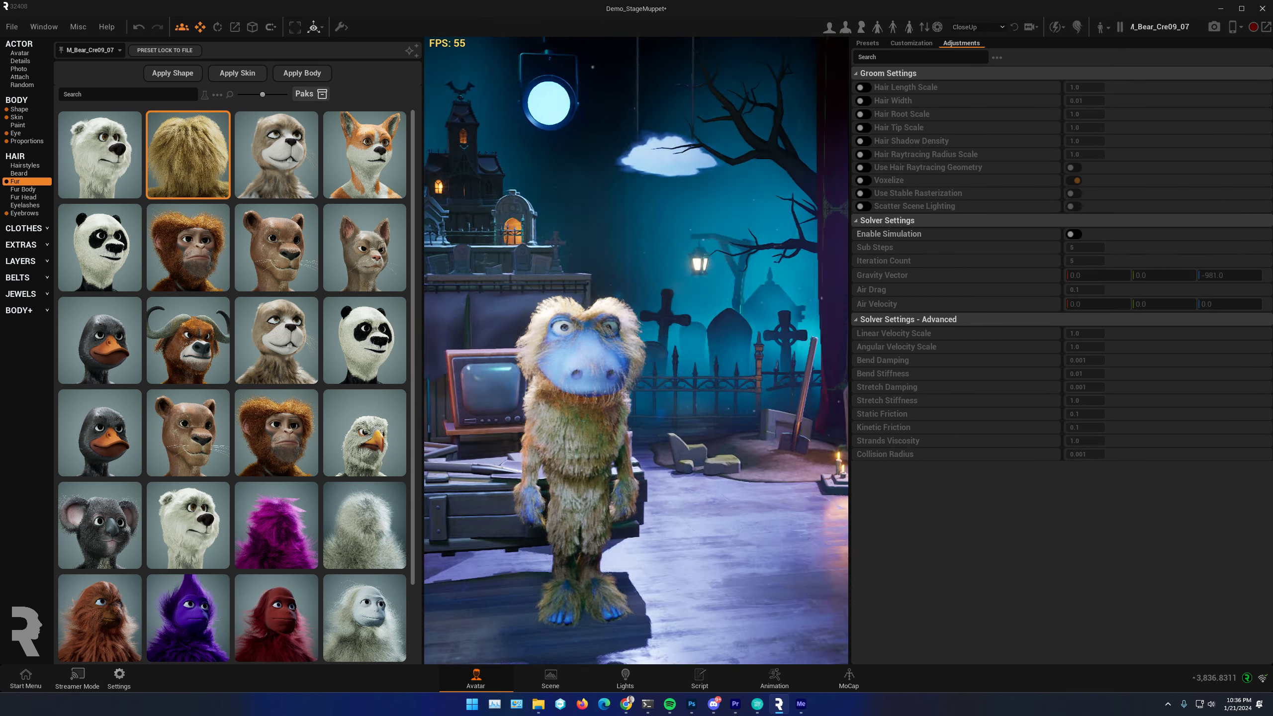
{"action": "left_click", "coordinate": [906, 45]}
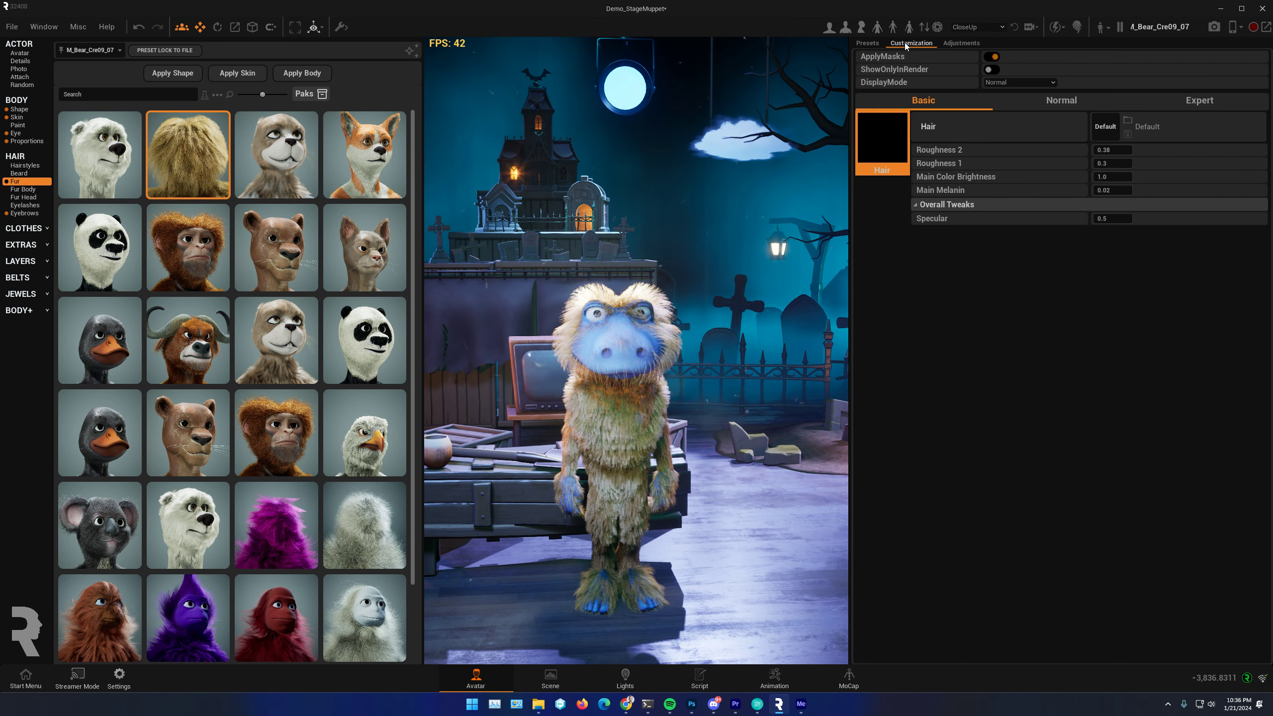
{"action": "left_click", "coordinate": [869, 45]}
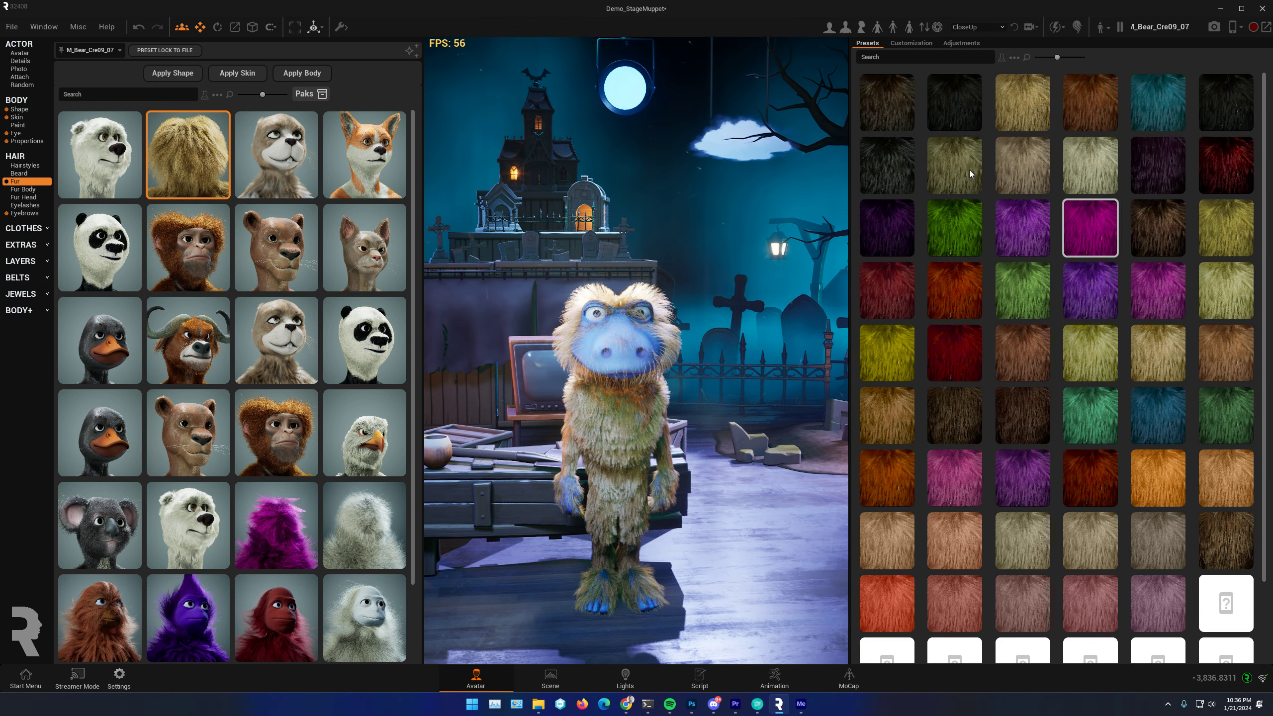
{"action": "left_click", "coordinate": [1164, 292]}
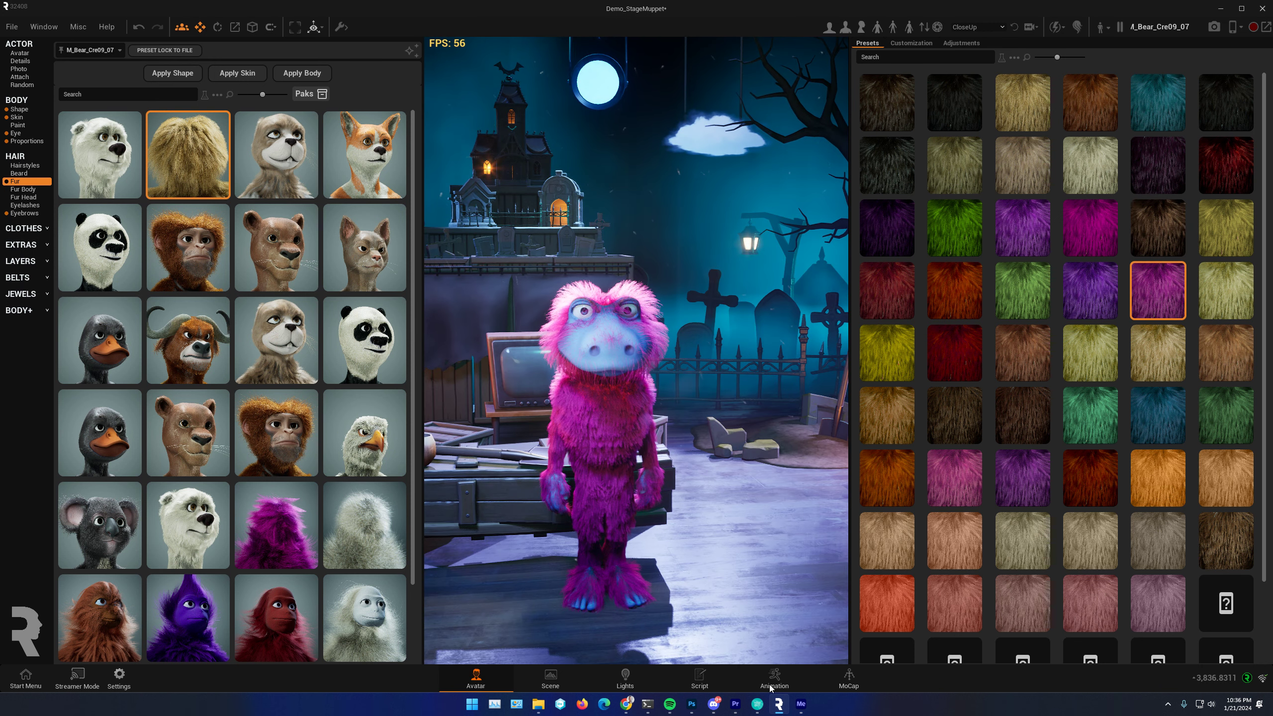
Play the pink-furred avatar's performance from the start of the sequence and scrub back to about 2.7 s
{"action": "left_click", "coordinate": [774, 676]}
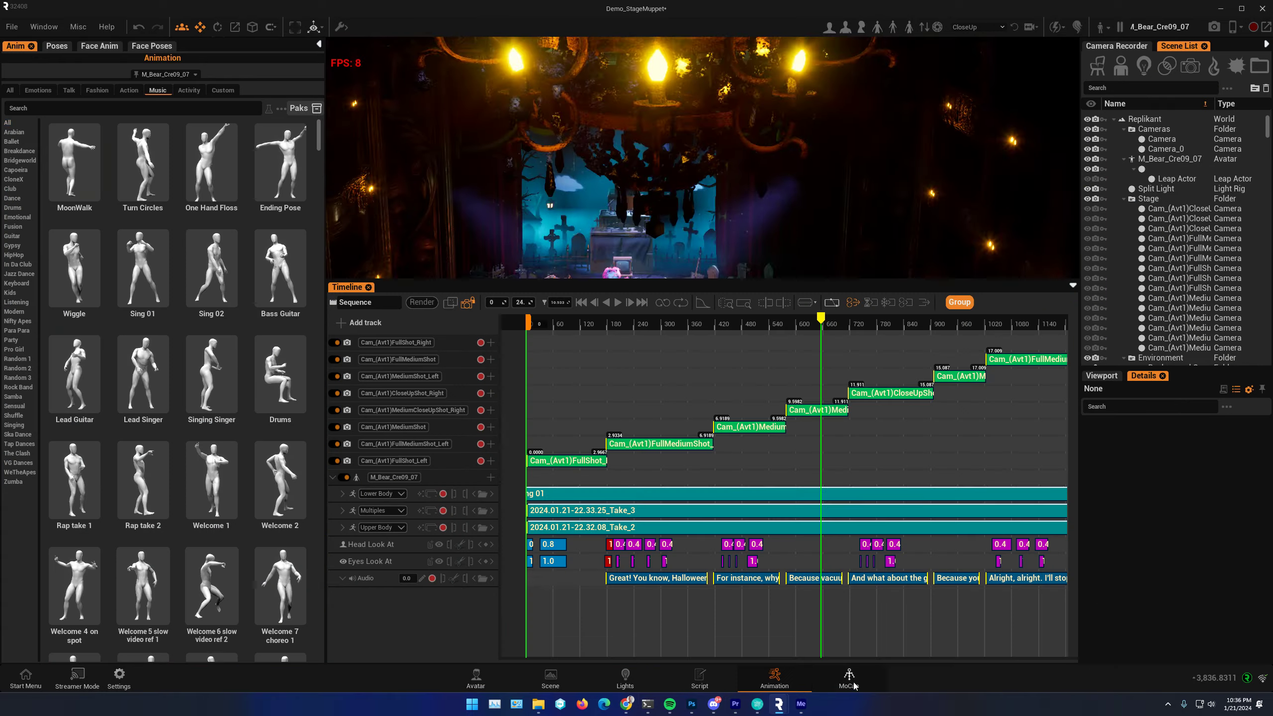
{"action": "left_click", "coordinate": [535, 327]}
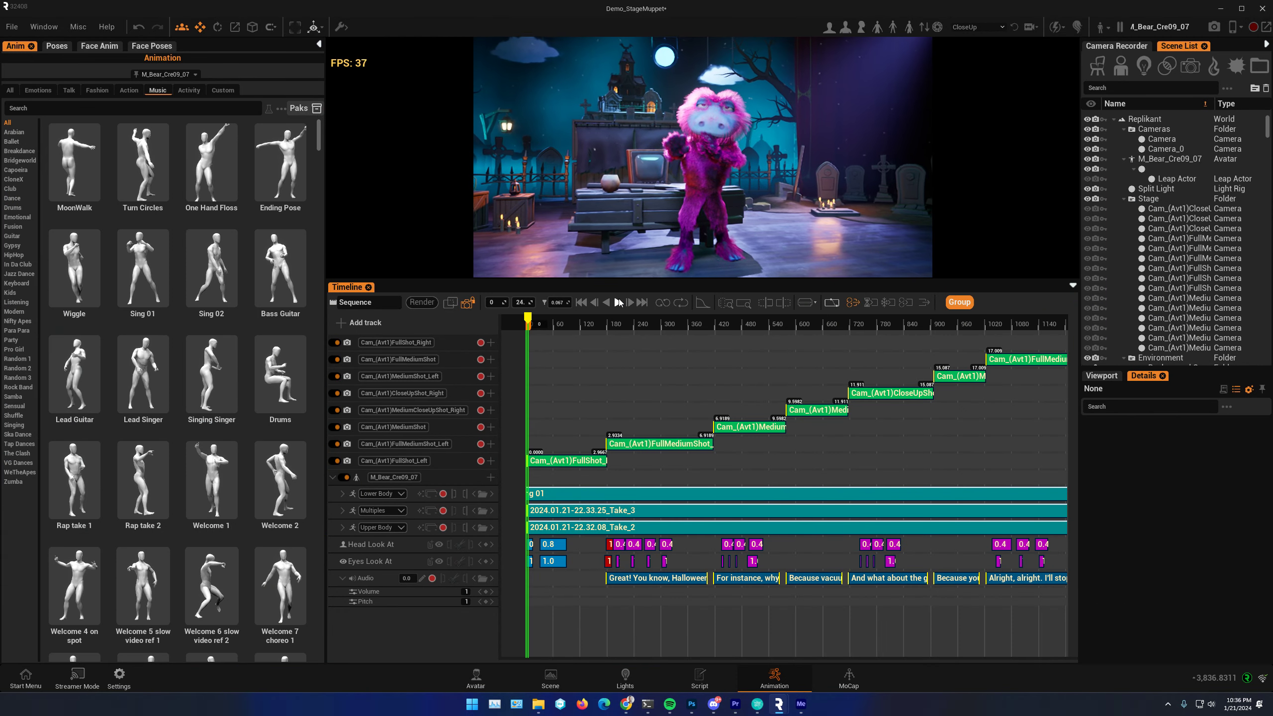
{"action": "key", "text": "space"}
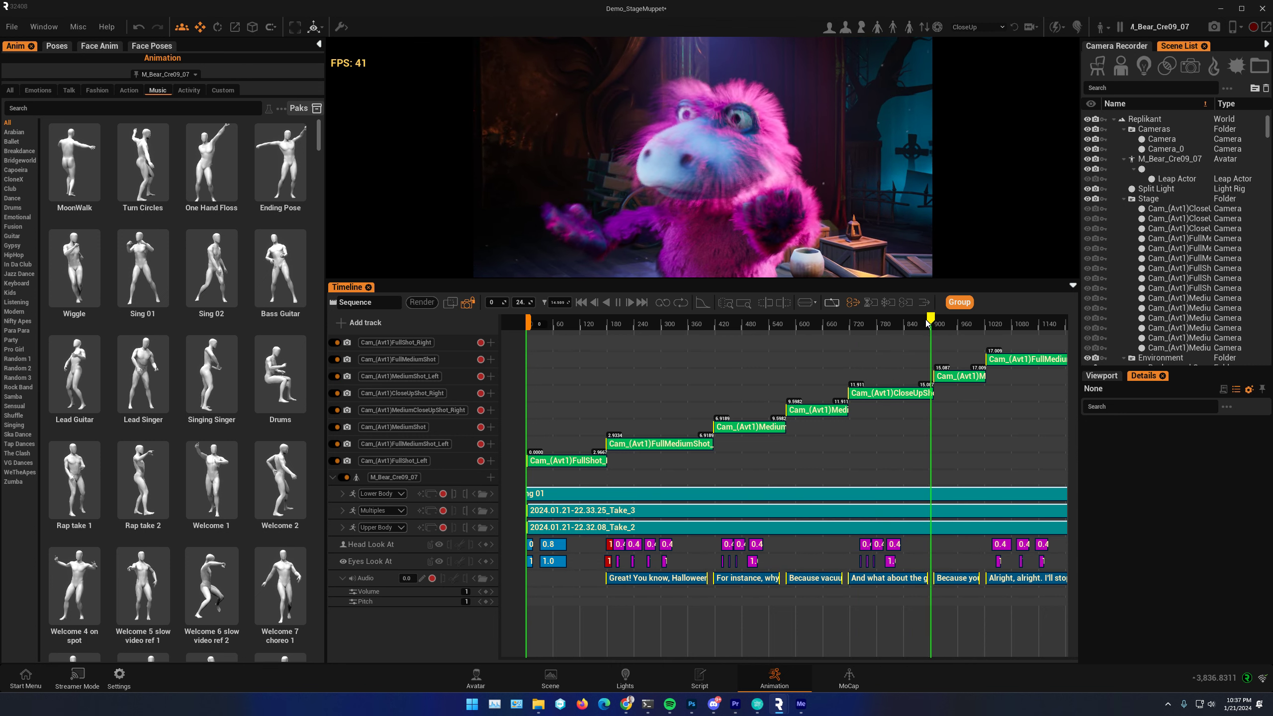
{"action": "left_click_drag", "start_coordinate": [925, 323], "coordinate": [599, 325]}
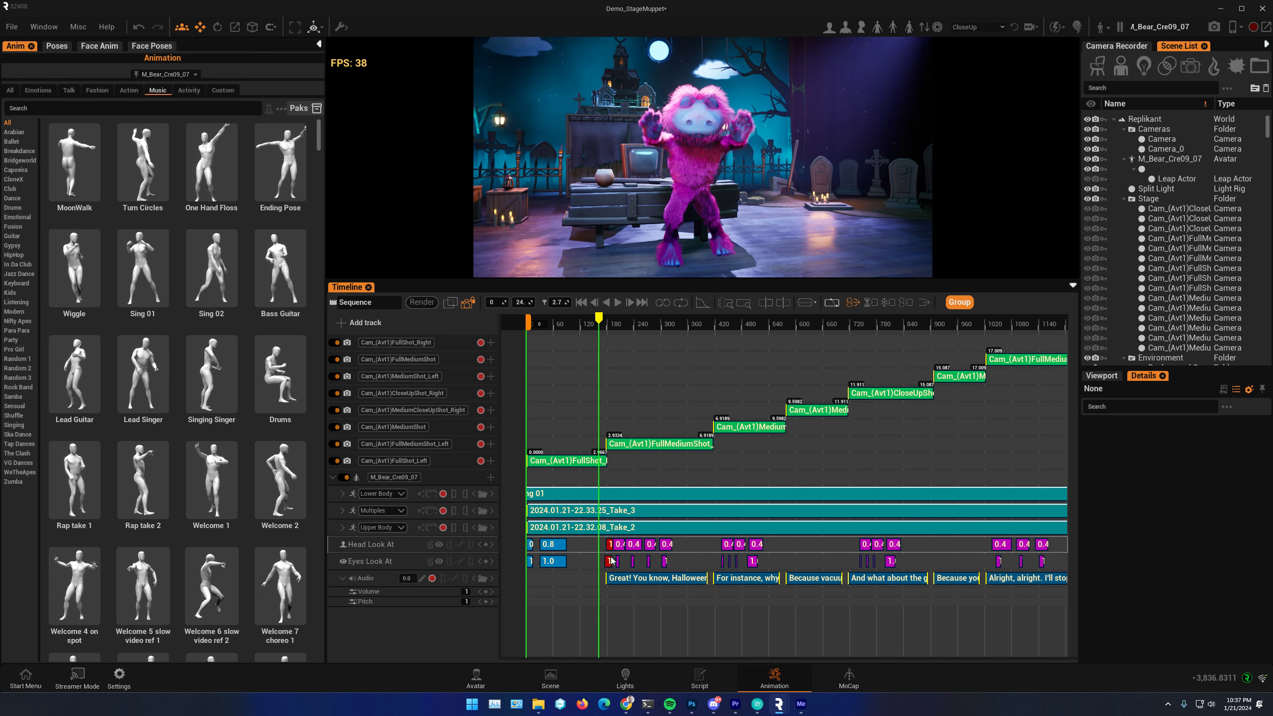
{"action": "right_click", "coordinate": [631, 574]}
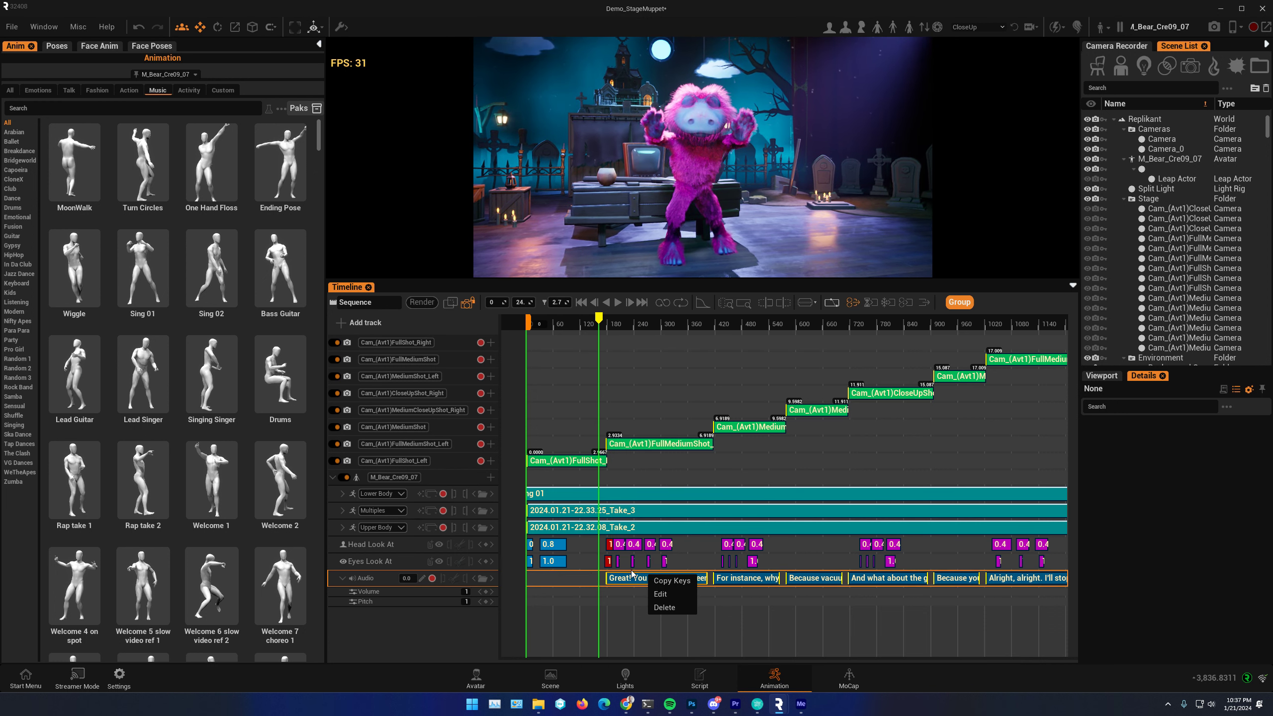
{"action": "left_click", "coordinate": [662, 594]}
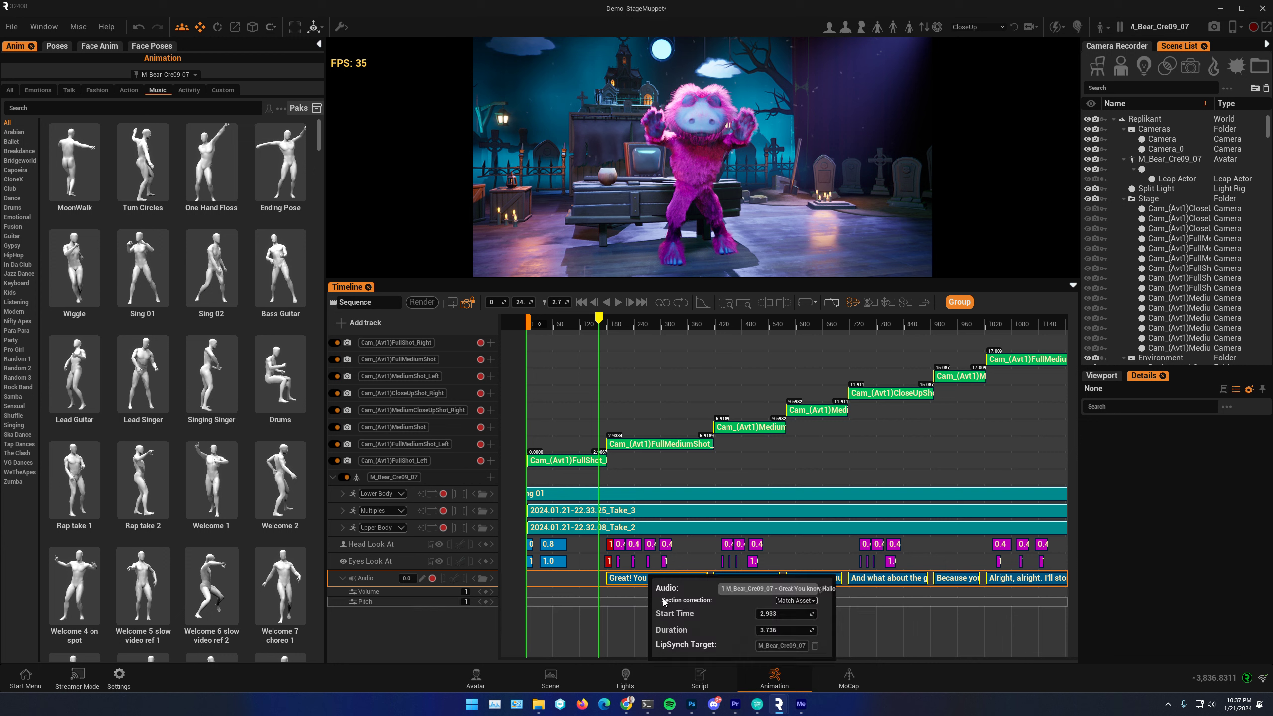
{"action": "left_click", "coordinate": [822, 591]}
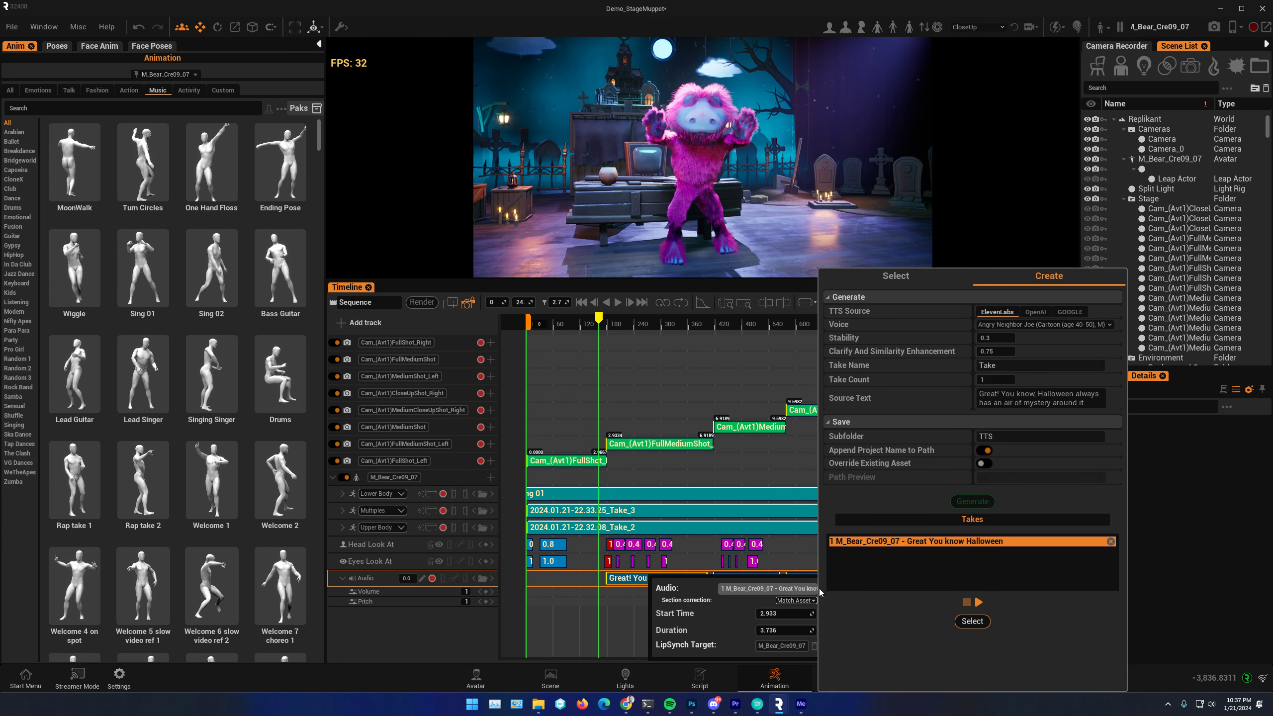
{"action": "left_click", "coordinate": [1022, 229]}
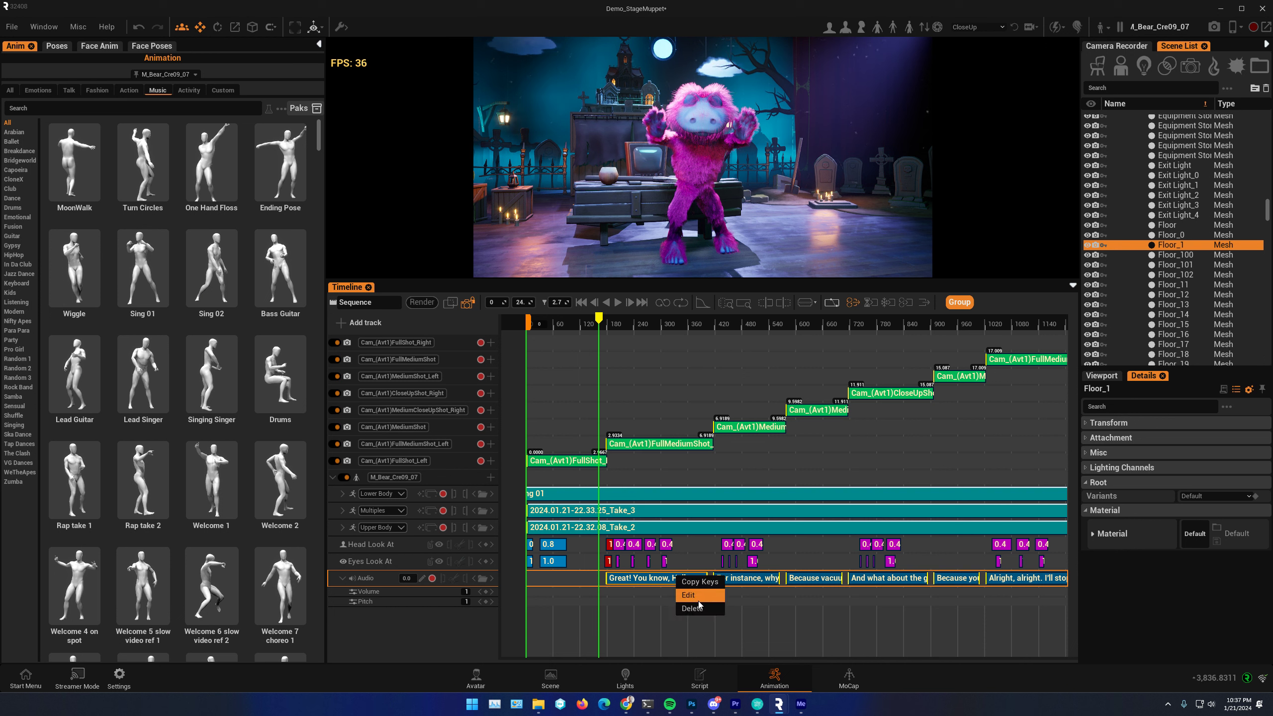
Edit the first dialogue clip's audio and insert "Welcome folks. I know it's january" before "Great!" in its text-to-speech source text
{"action": "left_click", "coordinate": [695, 598]}
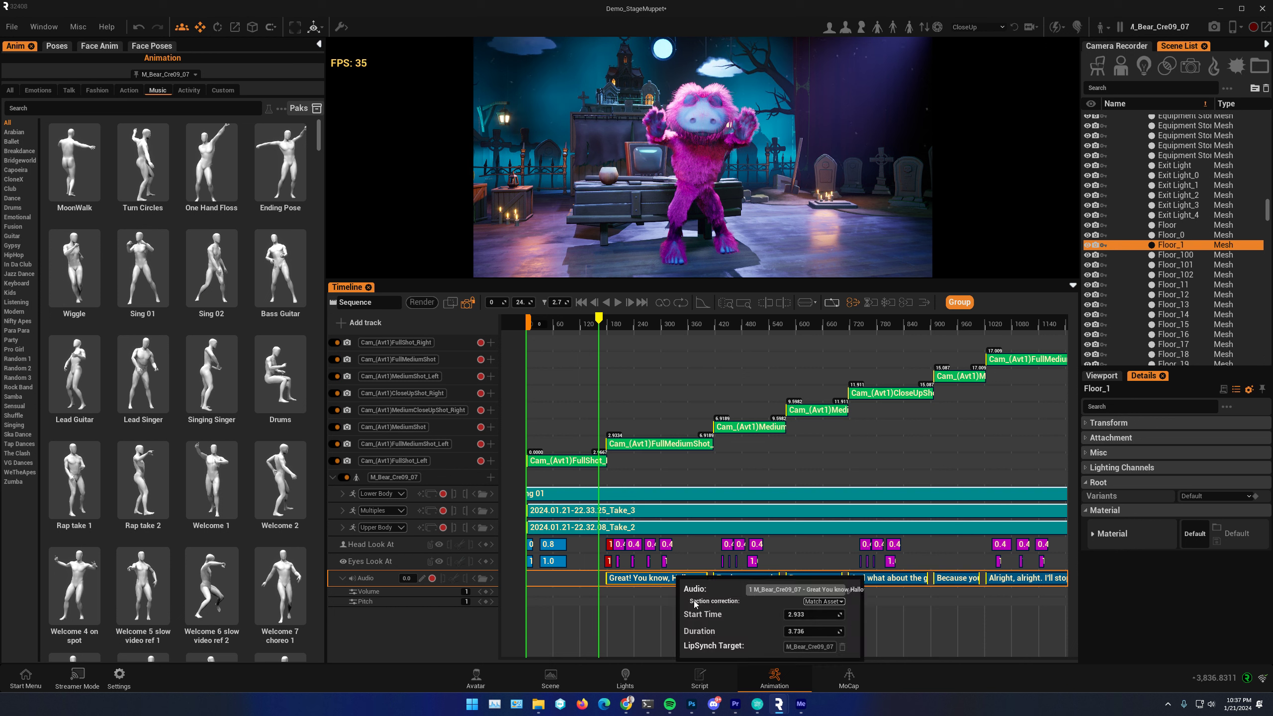
{"action": "left_click", "coordinate": [852, 591]}
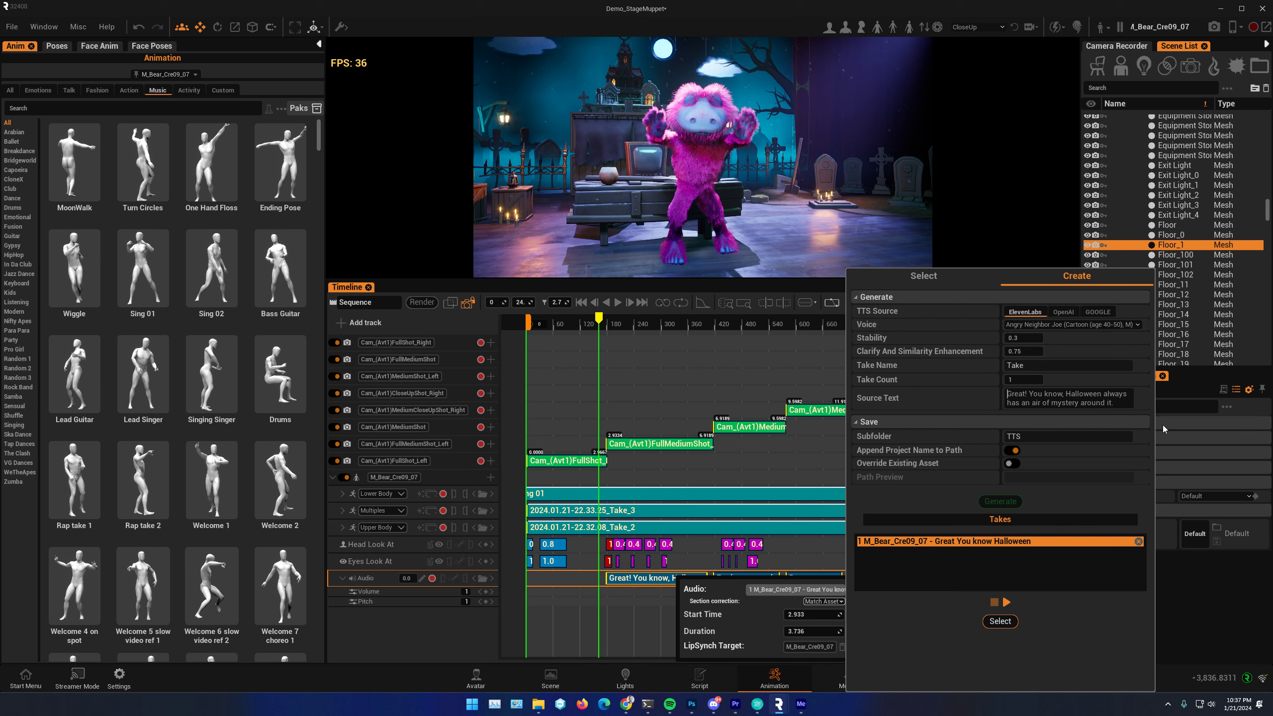
{"action": "type", "text": "W"}
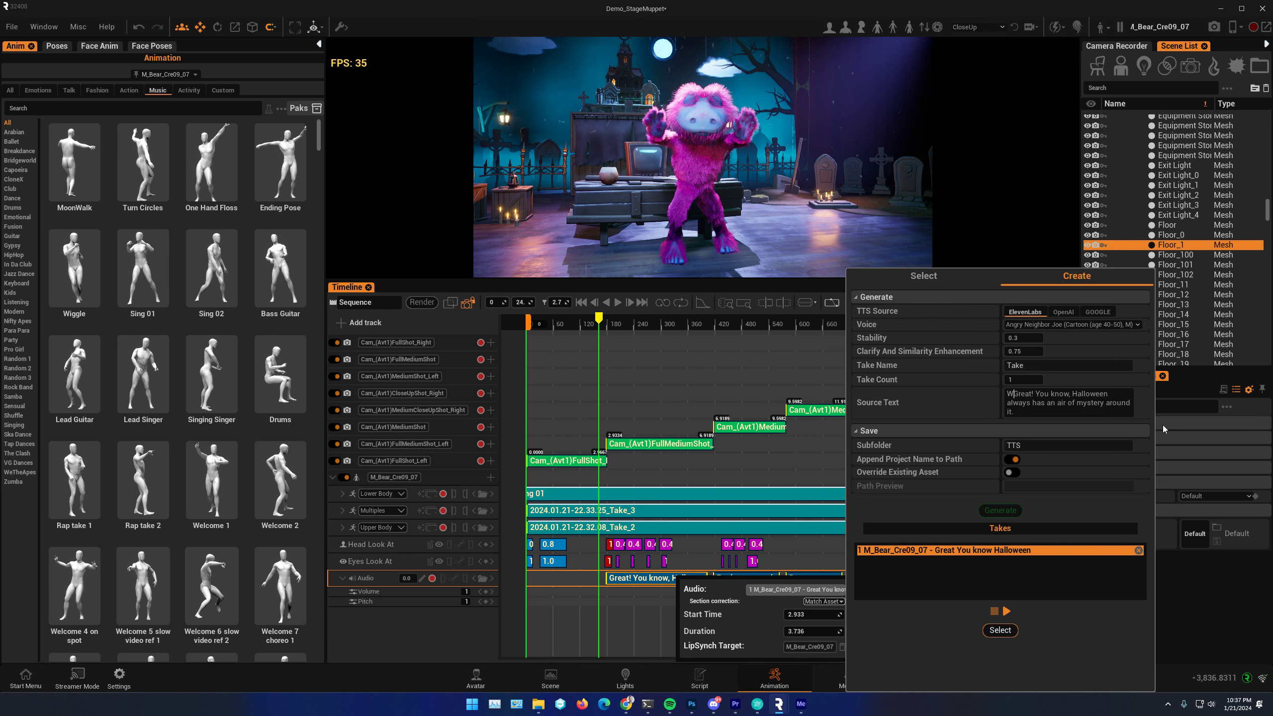
{"action": "type", "text": "elcome "}
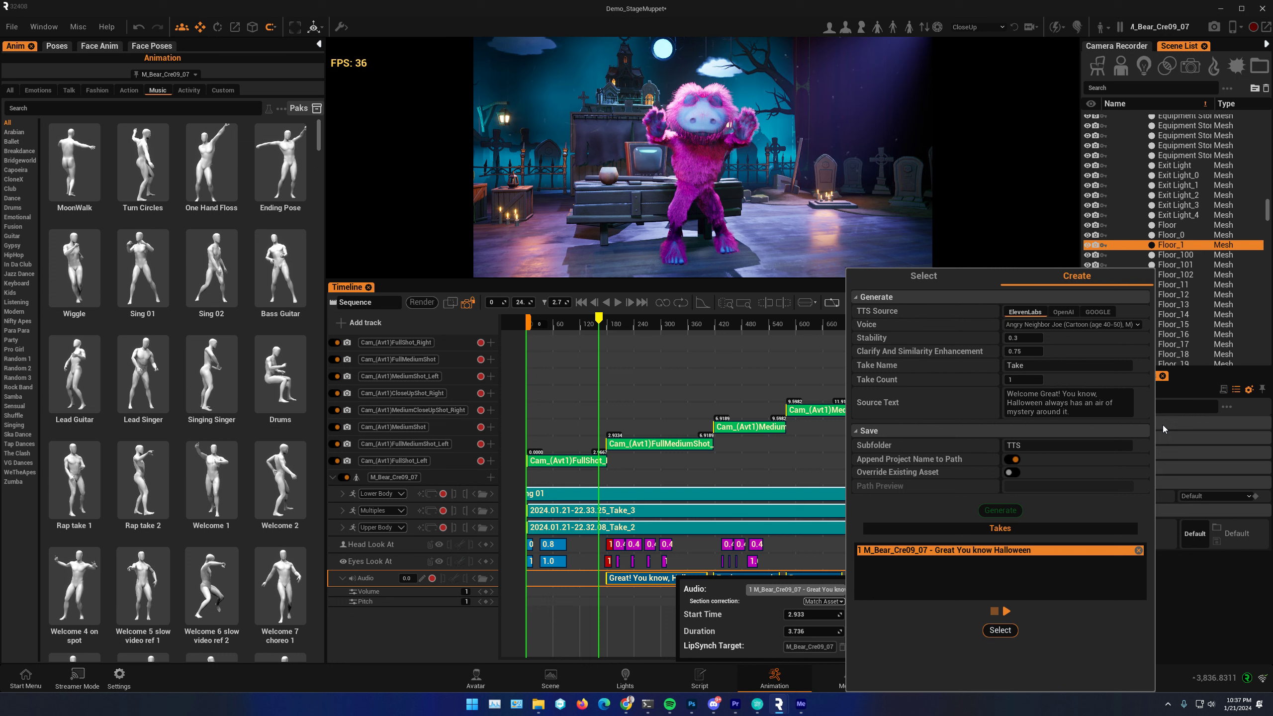
{"action": "type", "text": "folks."}
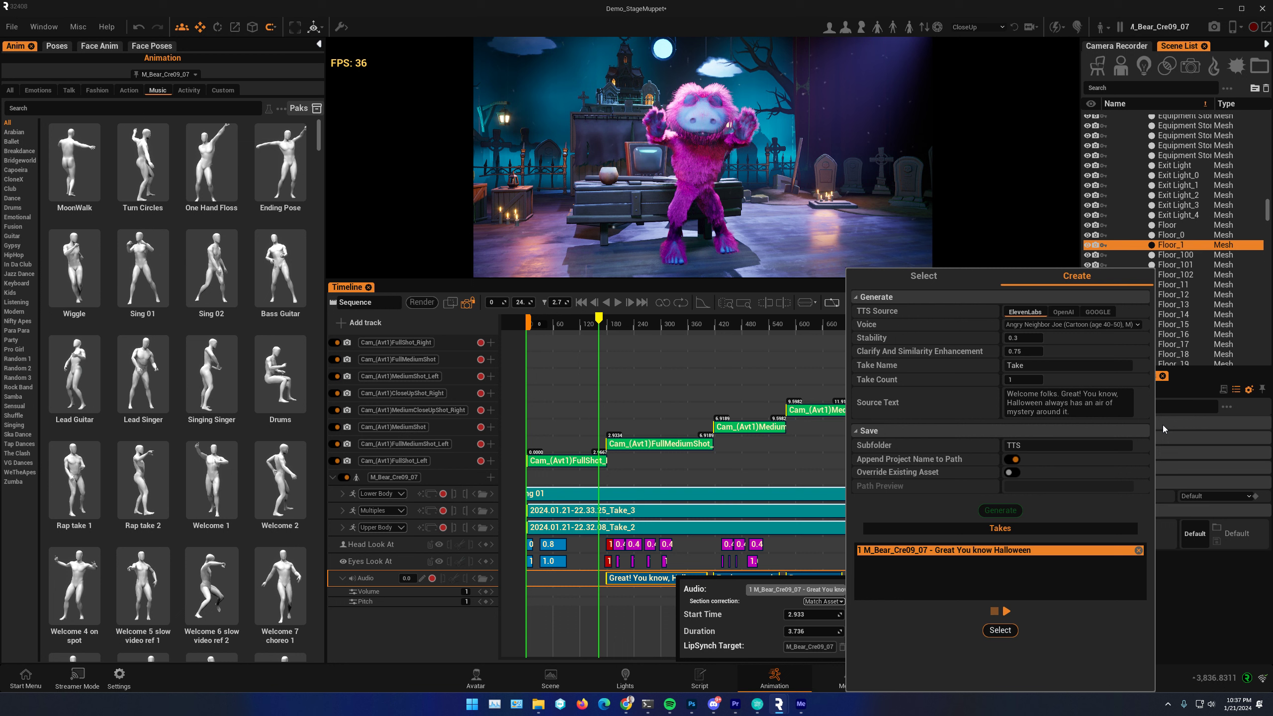
{"action": "type", "text": "I know "}
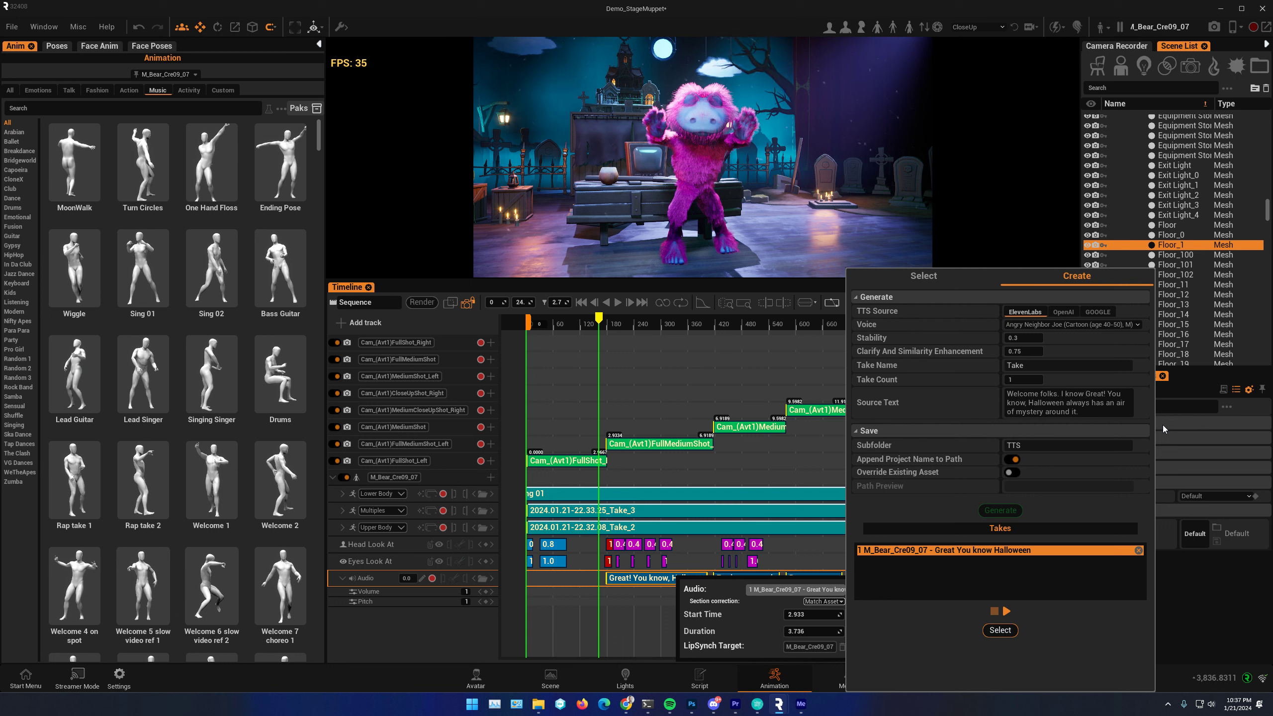
{"action": "type", "text": "it's "}
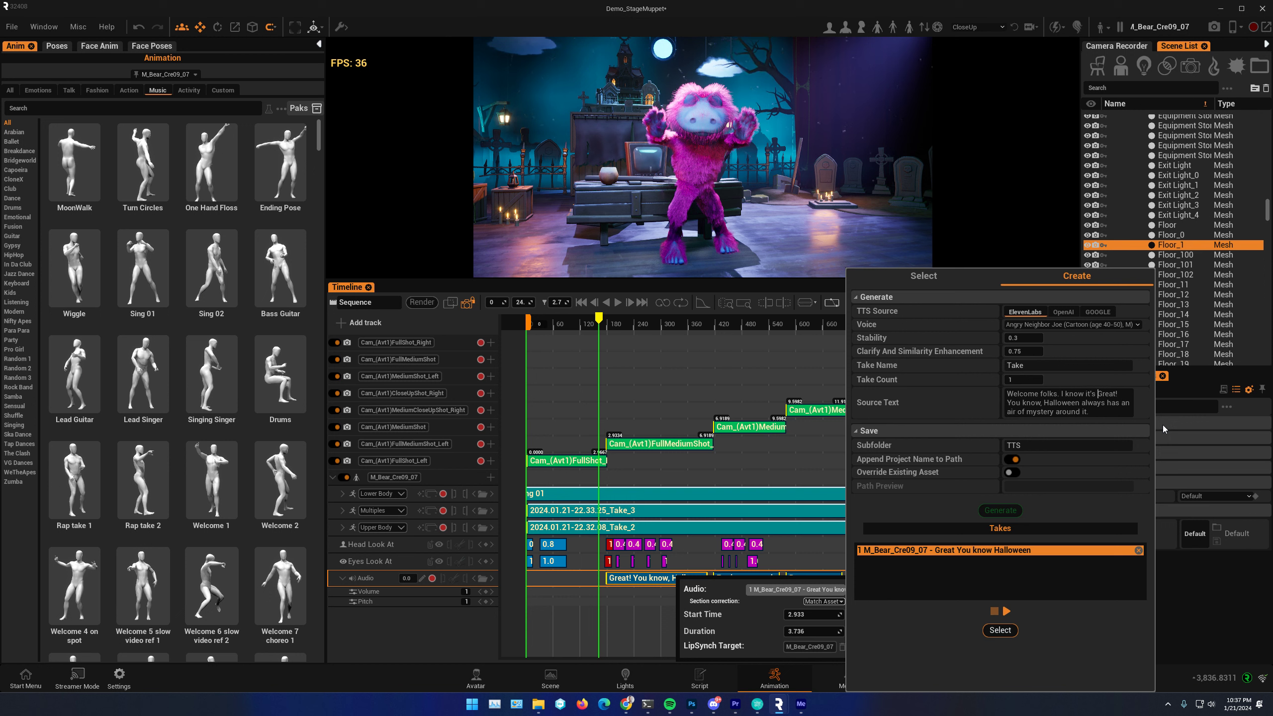
{"action": "type", "text": "january"}
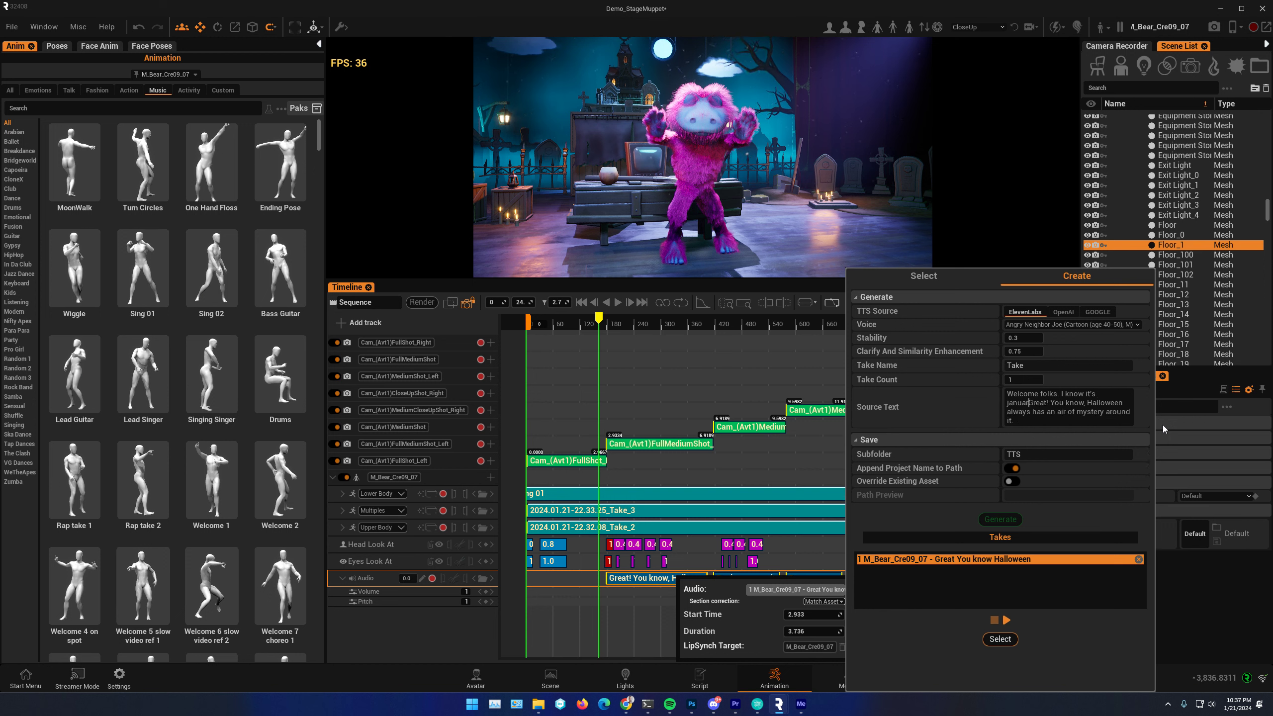